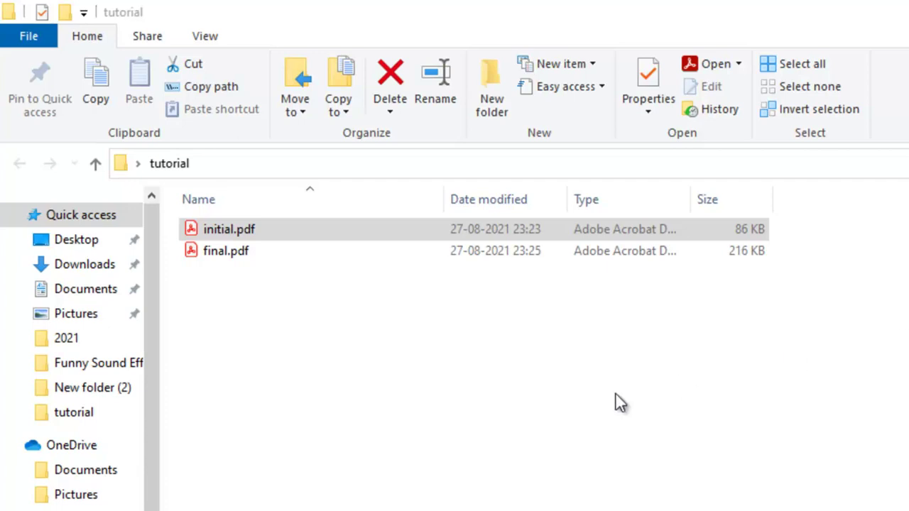
Step: Open initial.pdf in Acrobat and scroll through its front-side page
double_click(250, 236)
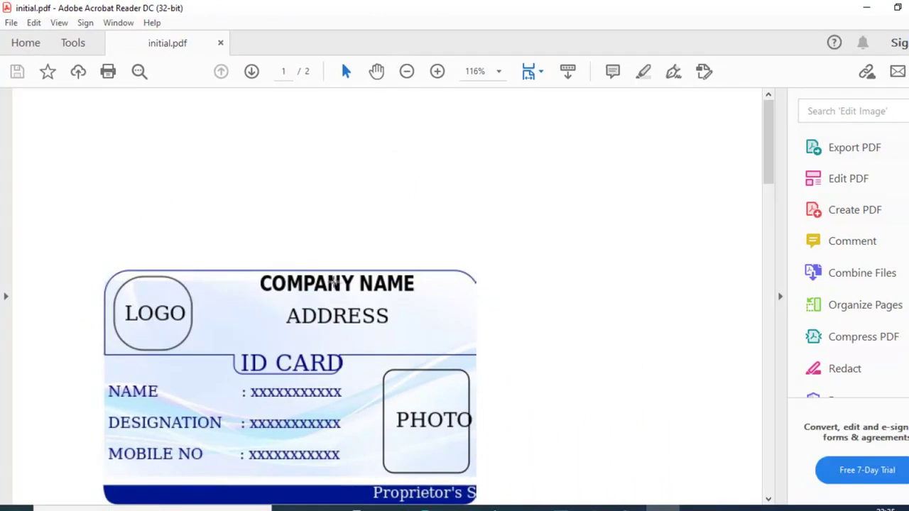
scroll(367, 297, "down", 3)
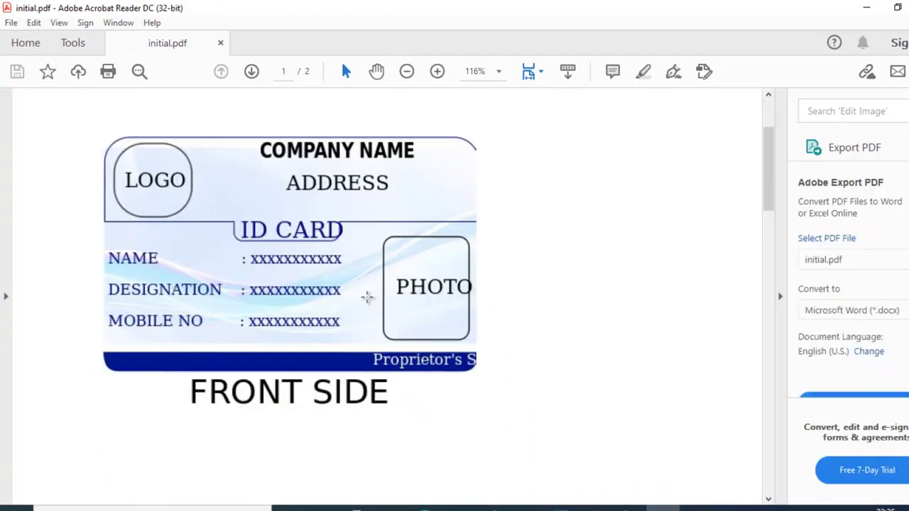
scroll(368, 297, "down", 3)
scroll(368, 303, "down", 4)
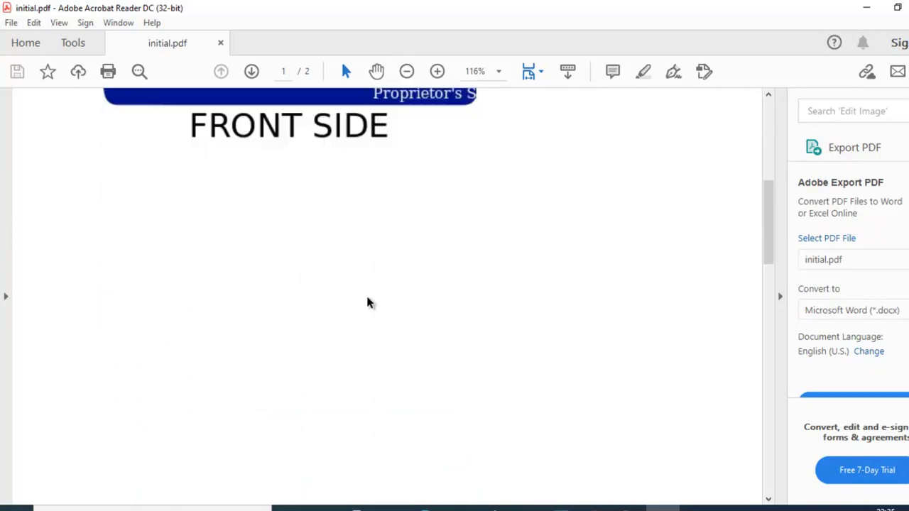
scroll(367, 303, "down", 2)
scroll(368, 298, "down", 3)
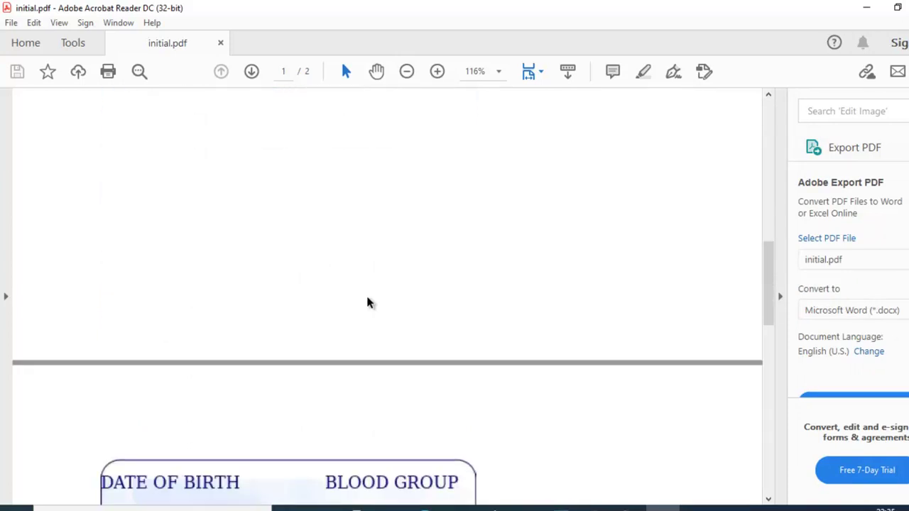
scroll(367, 299, "down", 4)
scroll(367, 297, "down", 4)
scroll(368, 298, "up", 5)
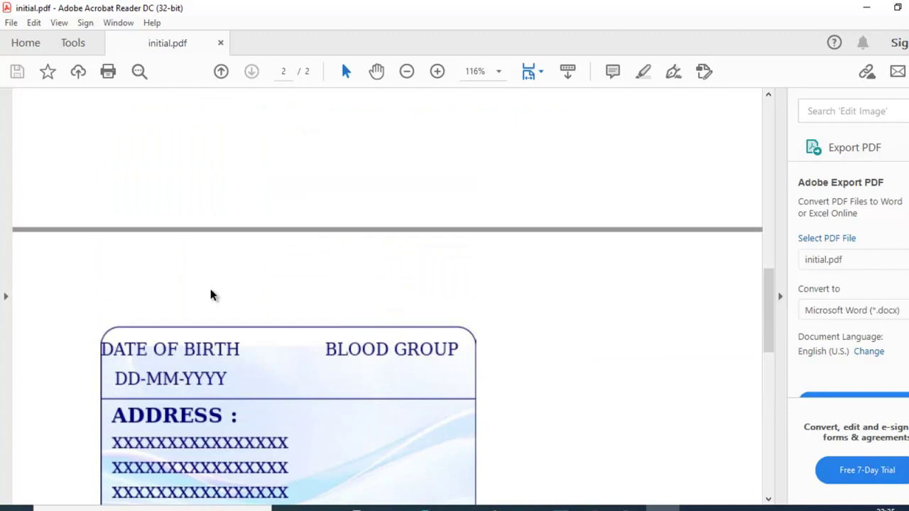
scroll(436, 267, "up", 3)
scroll(434, 266, "up", 3)
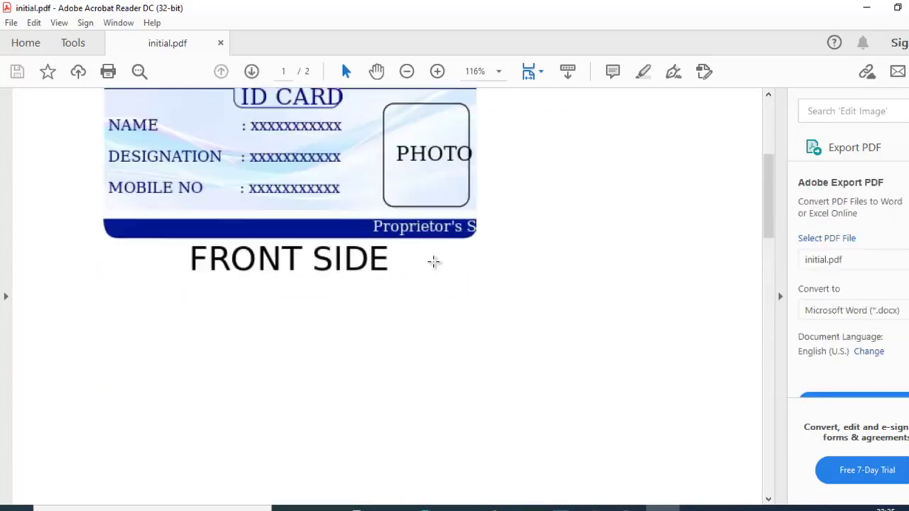
scroll(434, 260, "up", 2)
scroll(434, 258, "up", 3)
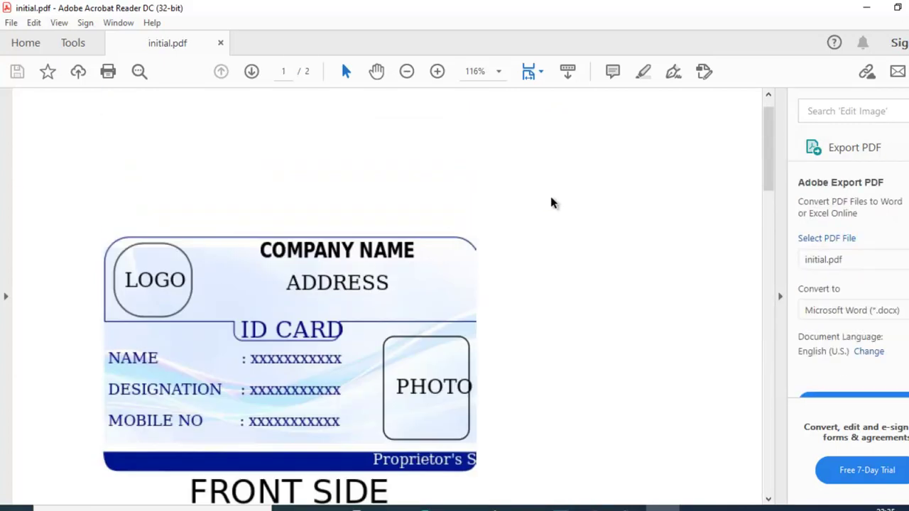
Step: Review the back-side page of the ID card, then close initial.pdf
scroll(508, 191, "down", 3)
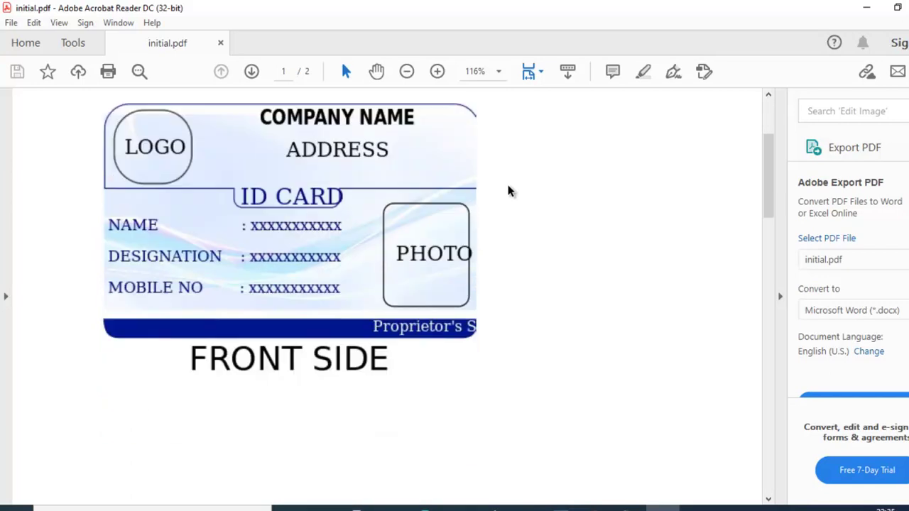
scroll(509, 192, "down", 5)
scroll(508, 197, "down", 4)
scroll(509, 199, "down", 6)
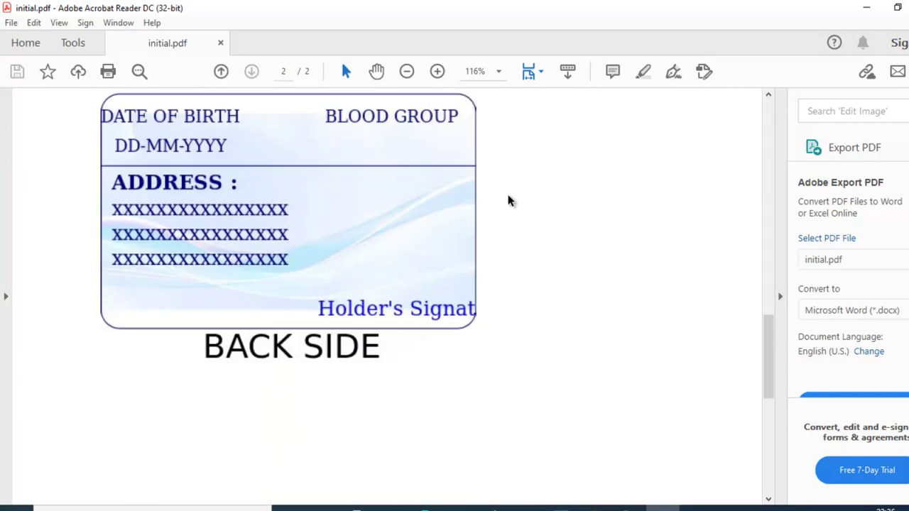
scroll(508, 201, "up", 3)
scroll(507, 216, "up", 6)
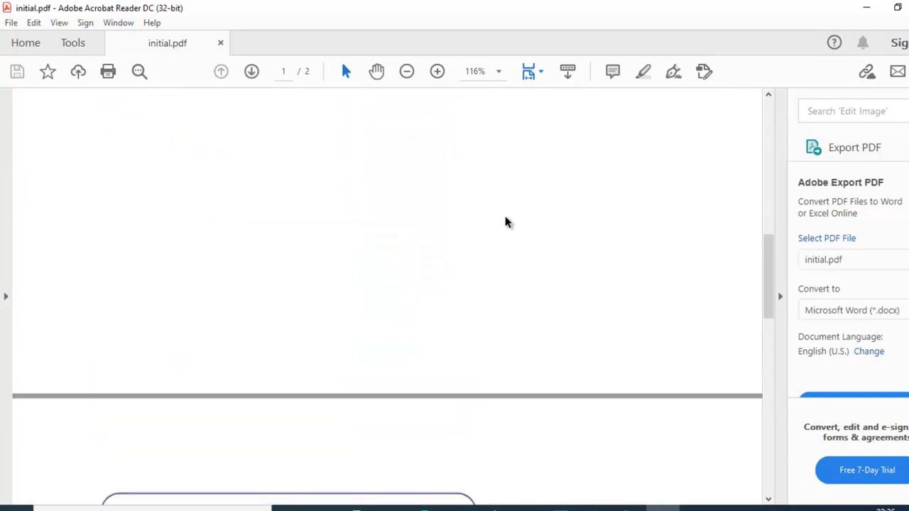
scroll(506, 220, "up", 2)
scroll(507, 222, "down", 3)
scroll(506, 223, "down", 3)
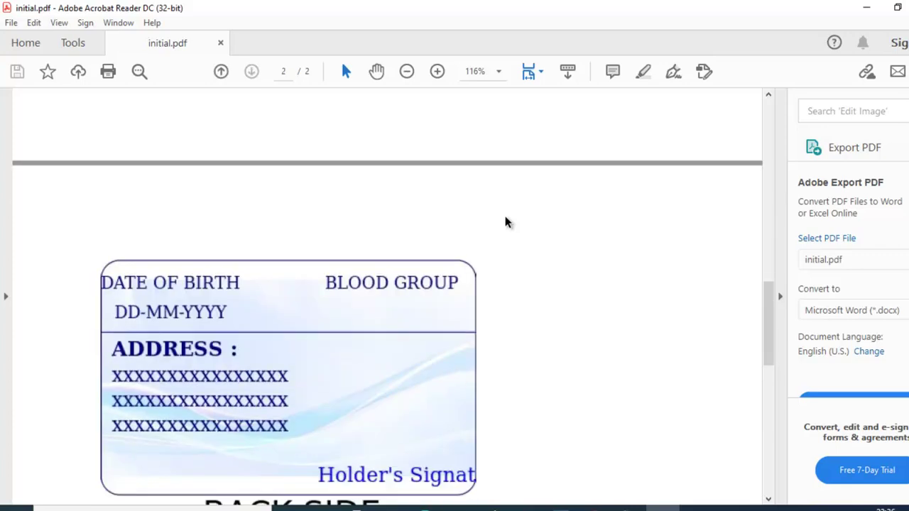
scroll(506, 222, "up", 3)
scroll(506, 222, "up", 2)
scroll(505, 223, "up", 5)
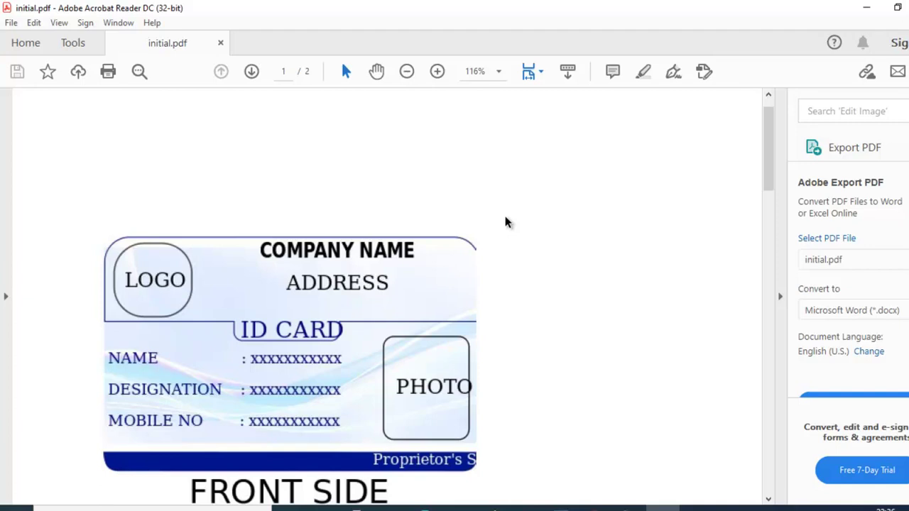
scroll(507, 222, "down", 3)
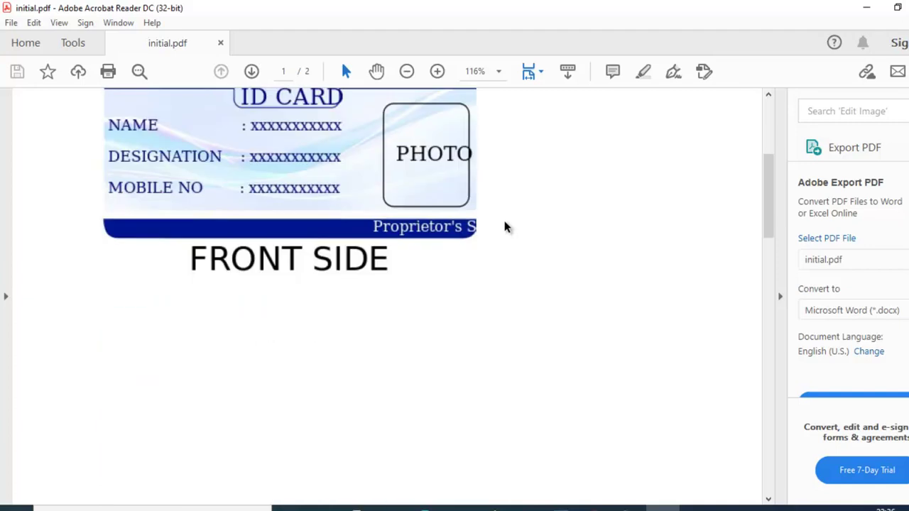
scroll(506, 225, "down", 3)
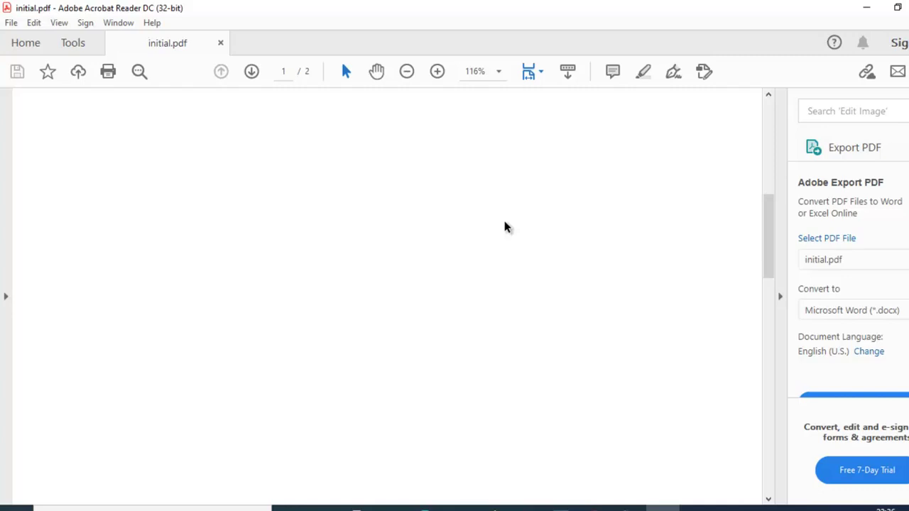
left_click(873, 9)
Step: Open final.pdf and scroll its single page showing the front side above the back side
double_click(168, 175)
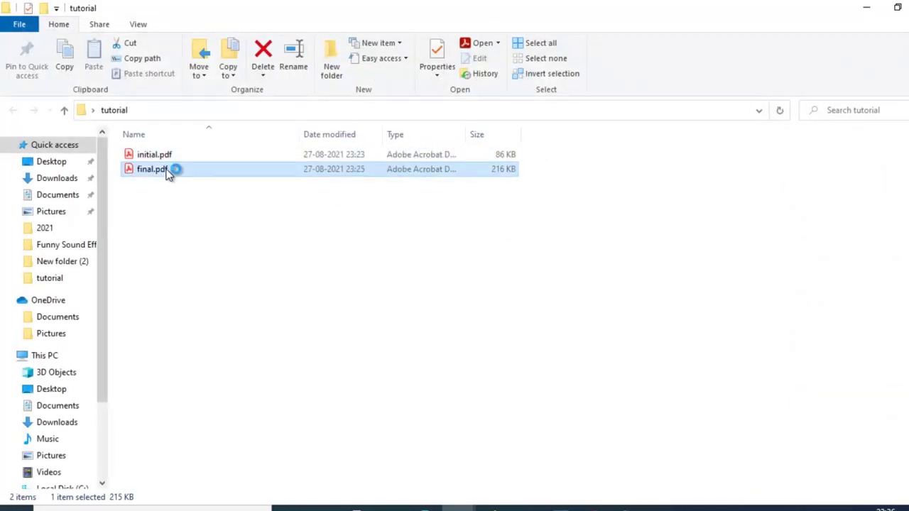
scroll(473, 264, "down", 3)
scroll(475, 263, "down", 3)
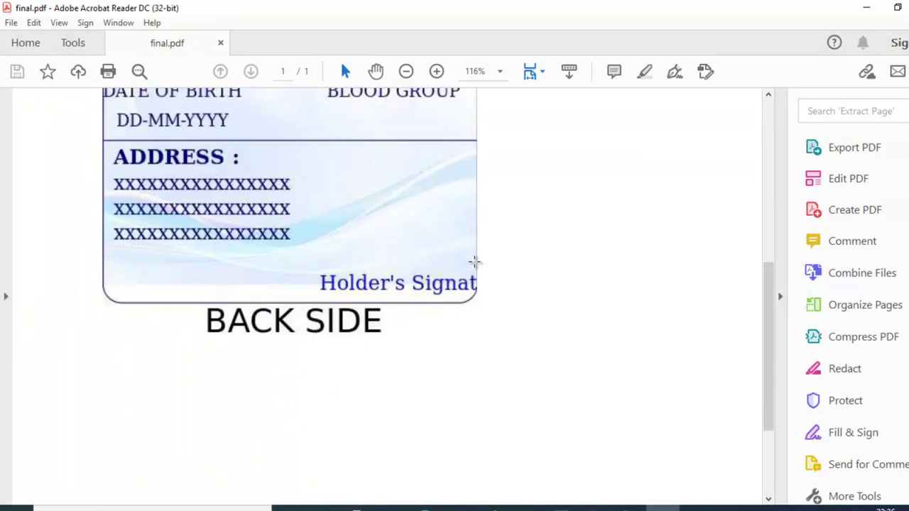
scroll(475, 263, "up", 3)
scroll(475, 263, "up", 2)
scroll(474, 262, "down", 2)
scroll(474, 262, "down", 4)
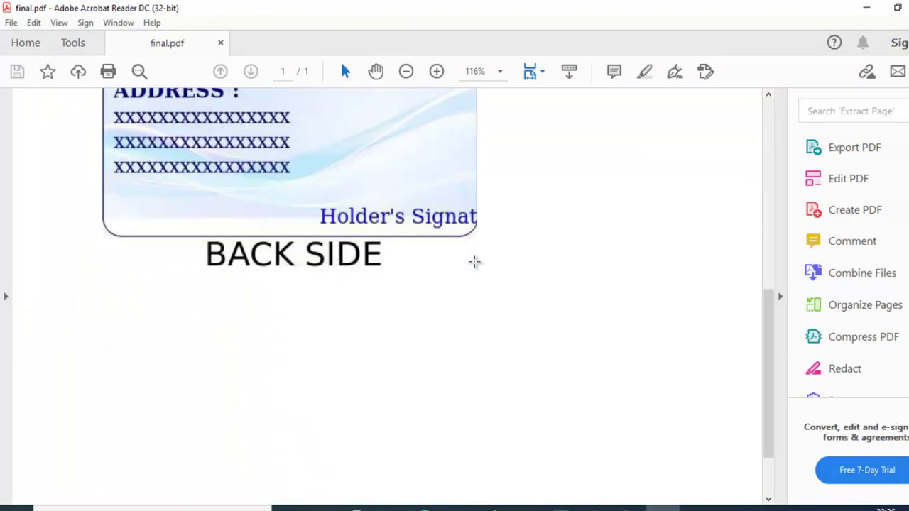
scroll(475, 263, "down", 3)
scroll(474, 263, "up", 3)
scroll(475, 263, "up", 5)
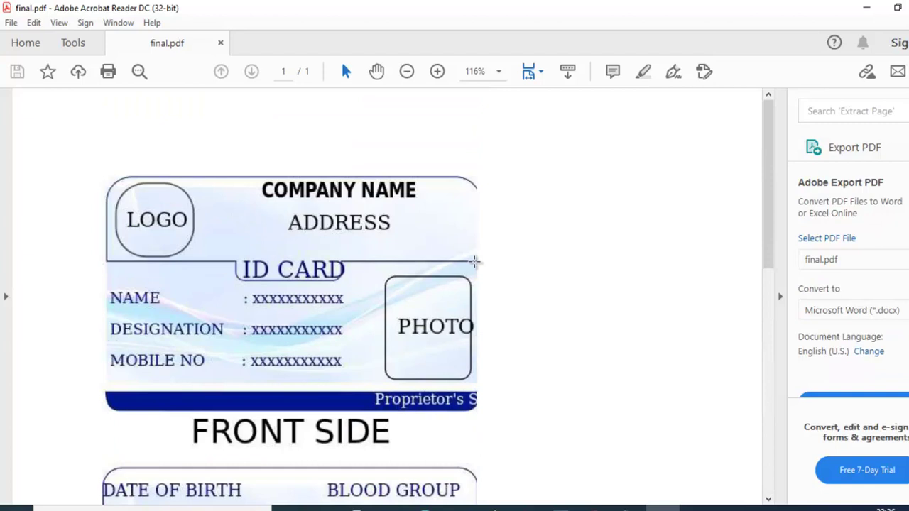
scroll(474, 263, "down", 5)
scroll(474, 262, "down", 5)
scroll(474, 263, "up", 8)
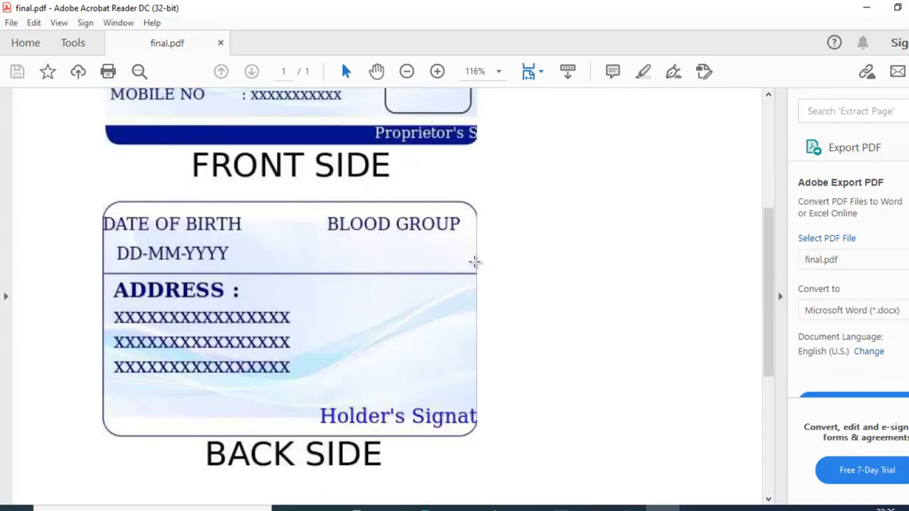
scroll(474, 263, "up", 9)
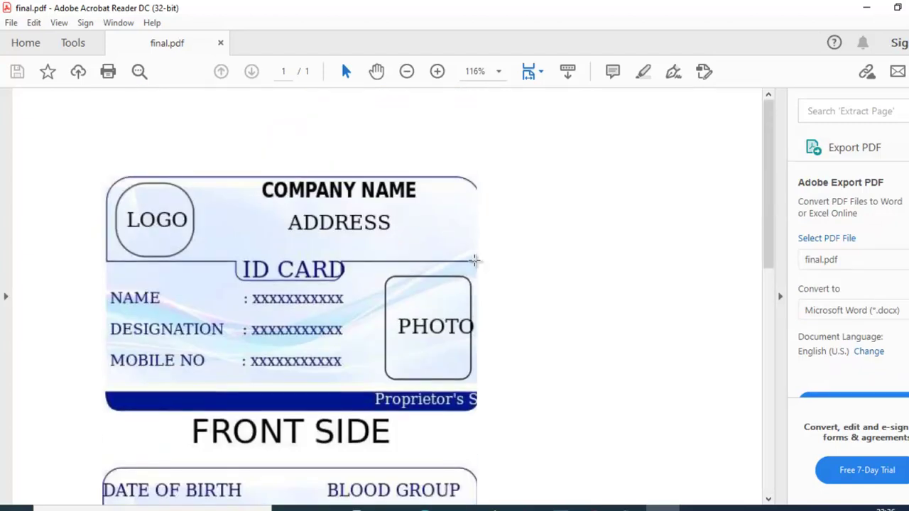
scroll(509, 225, "down", 5)
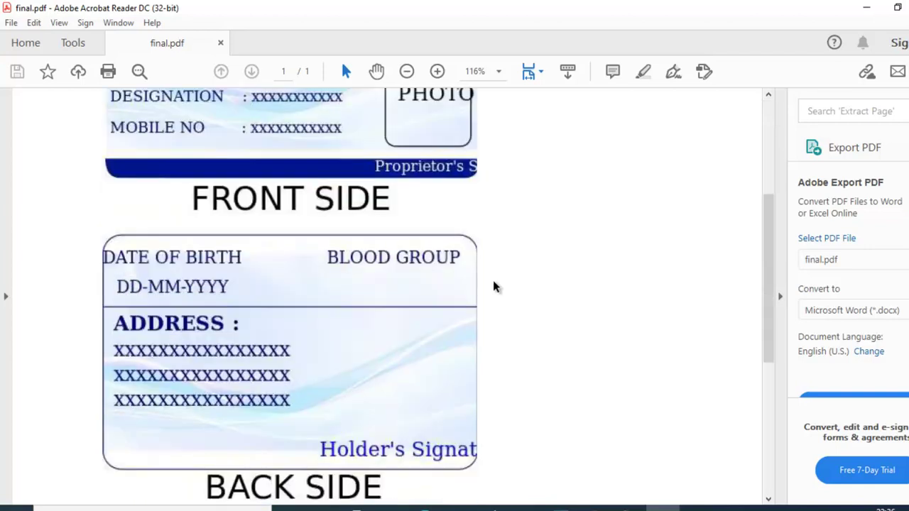
scroll(493, 286, "down", 4)
scroll(122, 330, "up", 5)
scroll(123, 330, "up", 3)
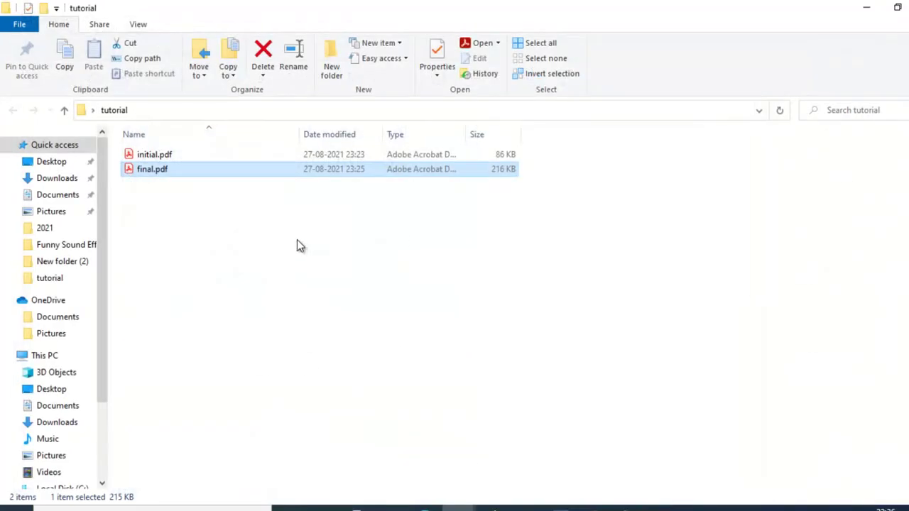
Step: Delete final.pdf from the tutorial folder, then reopen initial.pdf on its front-side page
key("Delete")
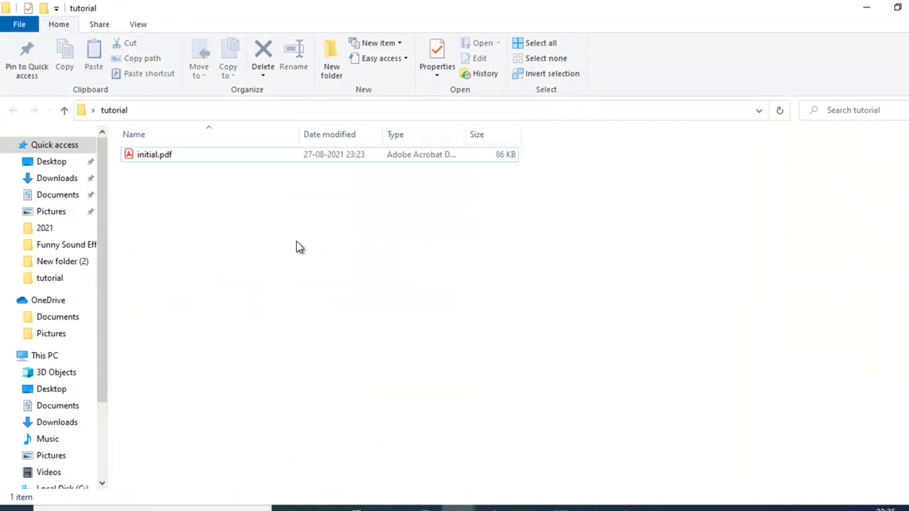
double_click(160, 157)
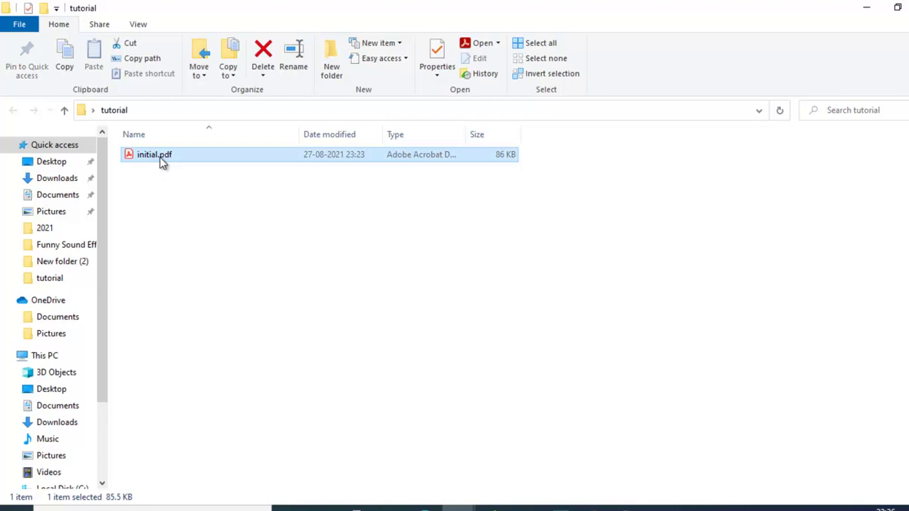
scroll(457, 263, "down", 4)
scroll(456, 263, "down", 6)
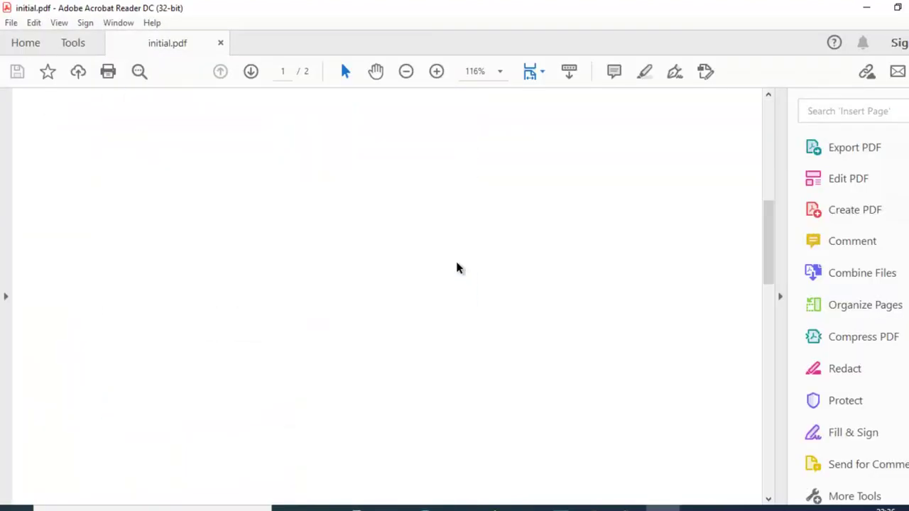
scroll(457, 263, "down", 5)
scroll(457, 263, "up", 5)
scroll(456, 265, "up", 5)
scroll(456, 266, "up", 5)
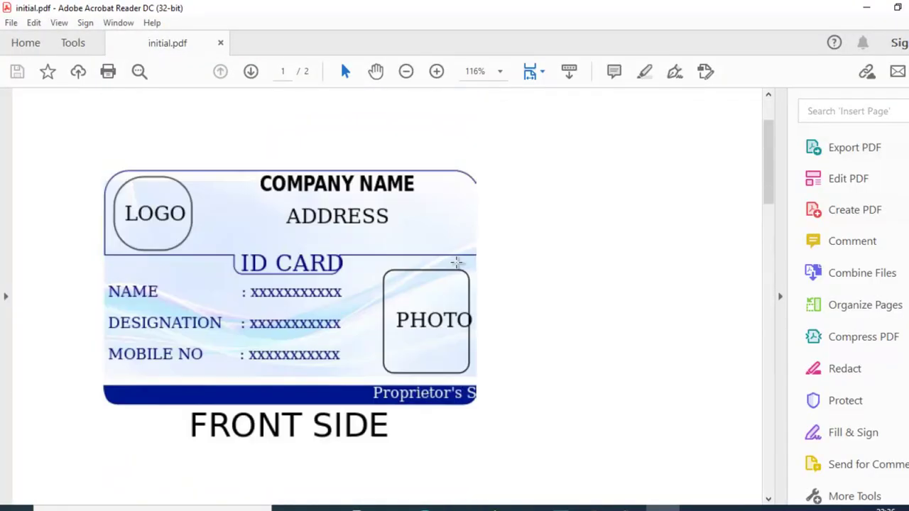
scroll(456, 265, "up", 3)
Step: Search the Start menu for 'word' and launch Microsoft Office Word 2007
left_click(153, 508)
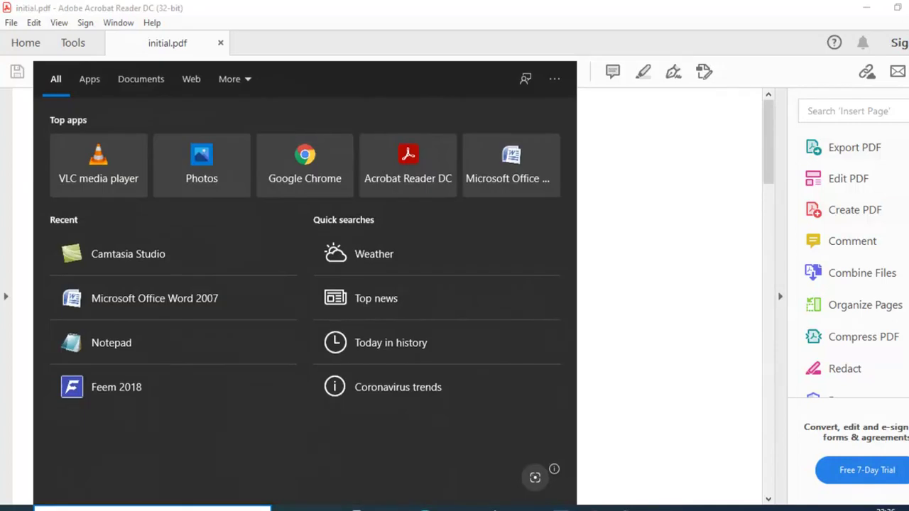
type("word")
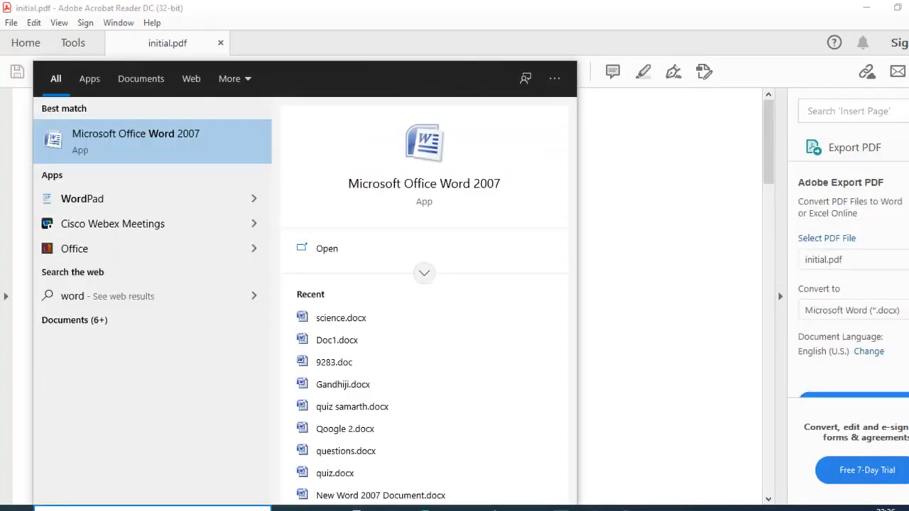
left_click(421, 187)
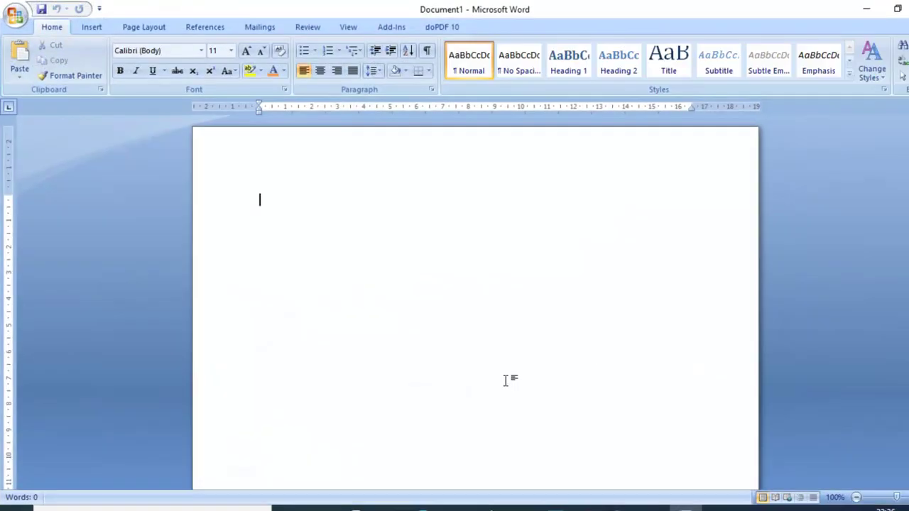
Step: Minimize Word, then snapshot-copy the front-side card with its FRONT SIDE label as an image
left_click(869, 12)
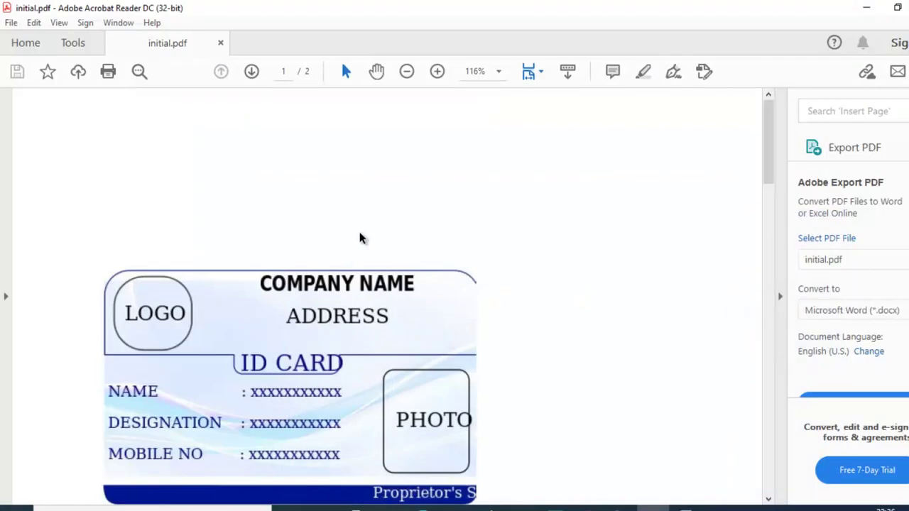
scroll(714, 219, "down", 1)
scroll(650, 221, "down", 1)
scroll(538, 230, "up", 1)
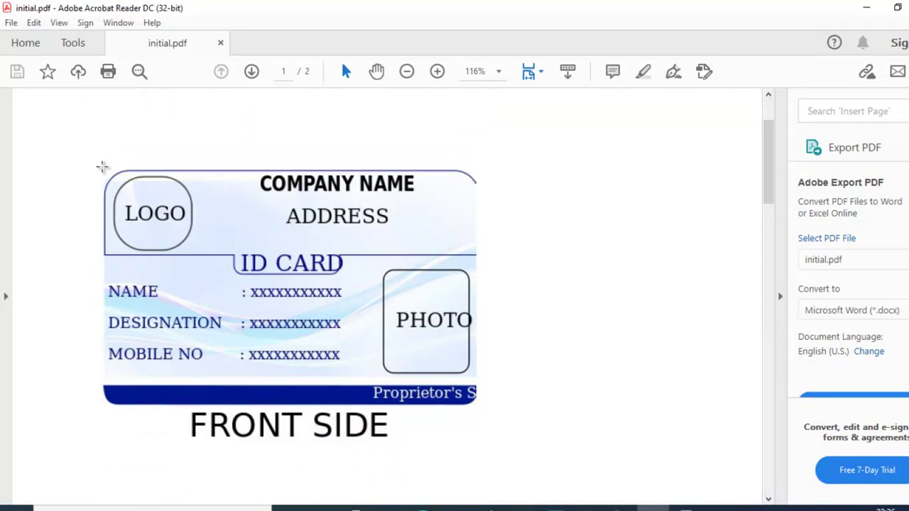
mouse_move(103, 168)
left_mouse_down()
mouse_move(333, 459)
mouse_move(479, 433)
left_mouse_up()
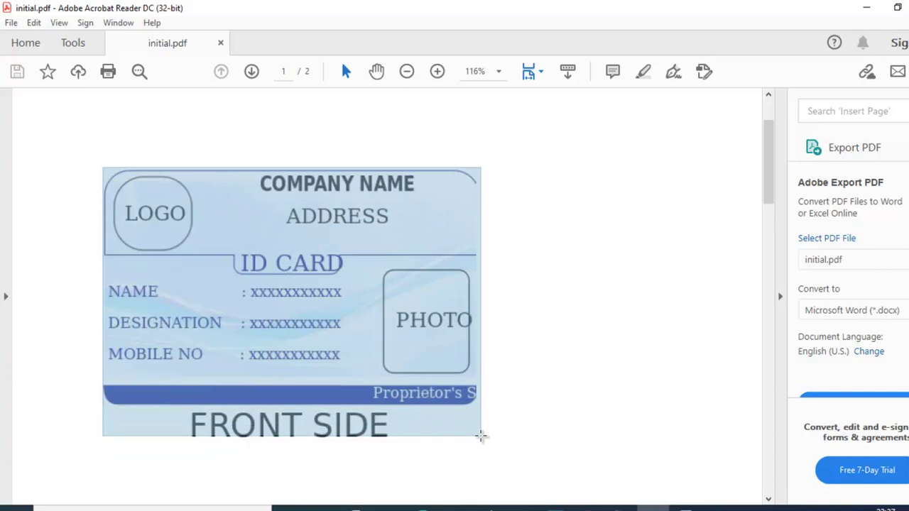
left_click_drag(479, 433, 479, 442)
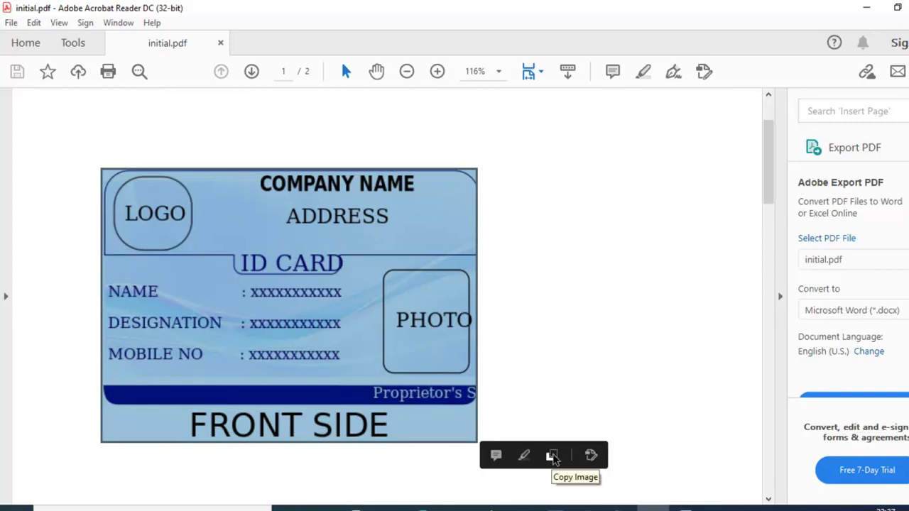
left_click(554, 456)
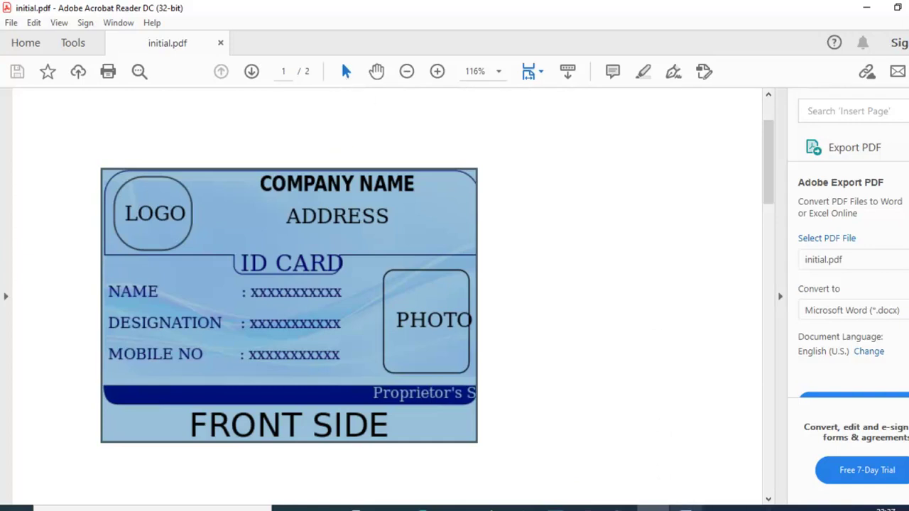
Step: Paste the front-side card image into Word's blank Document1
left_click(686, 508)
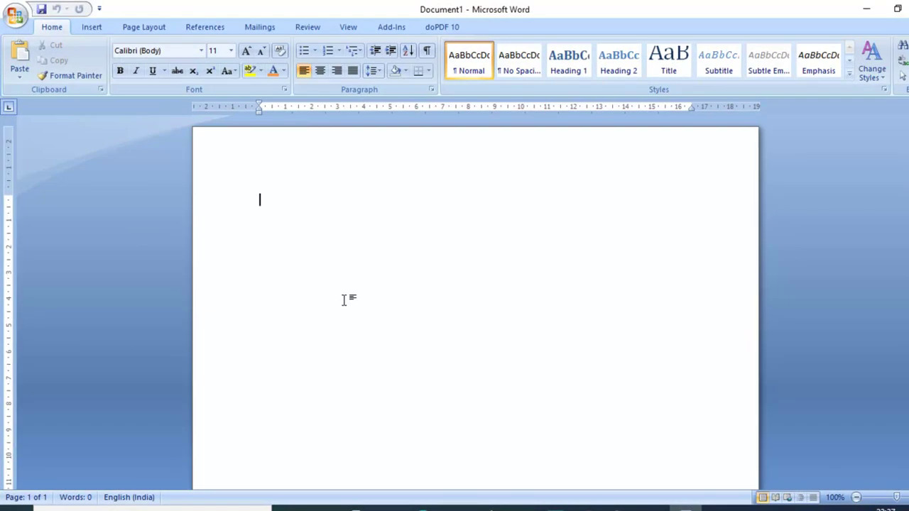
key("ctrl+v")
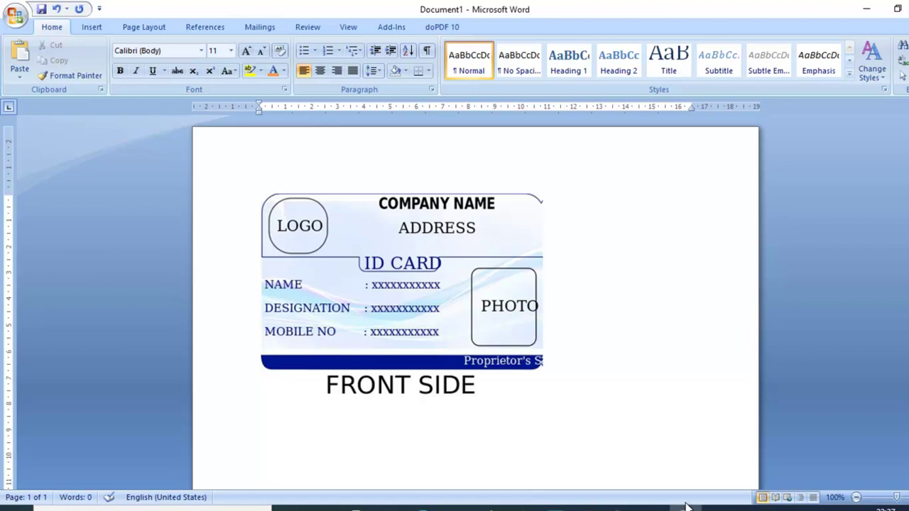
Step: Copy the page-2 back-side card with its BACK SIDE label as an image, then return to Word
key("alt+Tab")
scroll(375, 371, "down", 5)
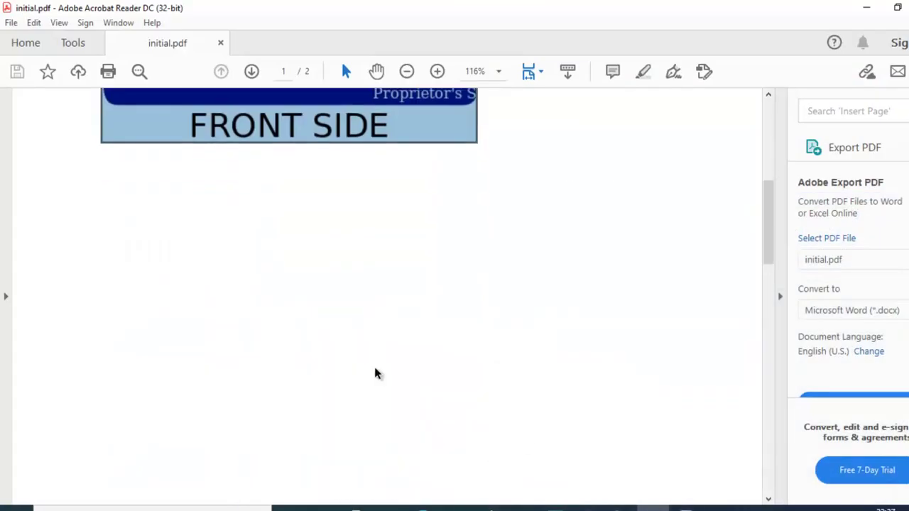
scroll(375, 371, "down", 3)
scroll(375, 371, "down", 4)
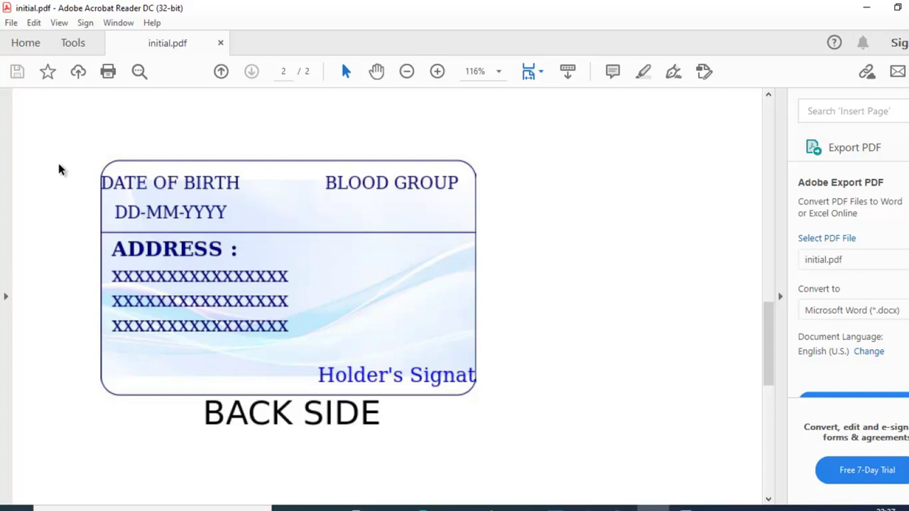
mouse_move(100, 156)
left_mouse_down()
mouse_move(157, 294)
mouse_move(484, 422)
mouse_move(481, 431)
left_mouse_up()
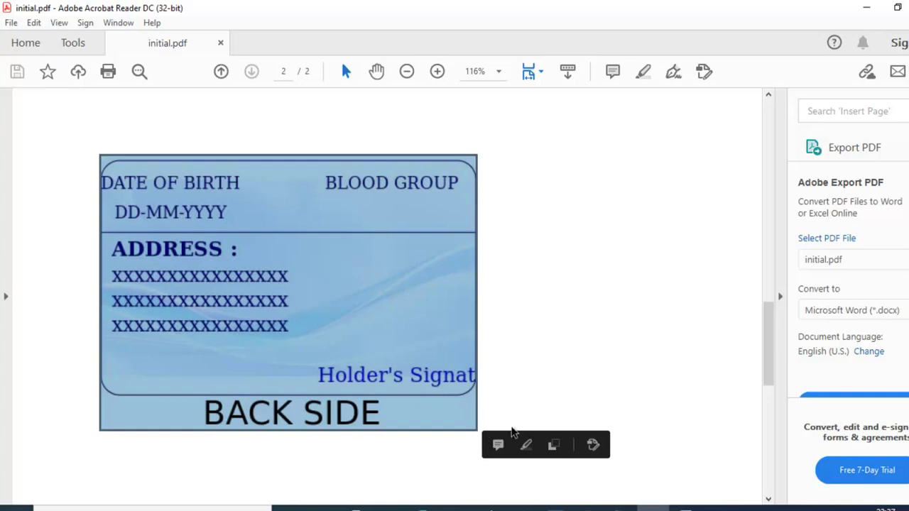
left_click(555, 446)
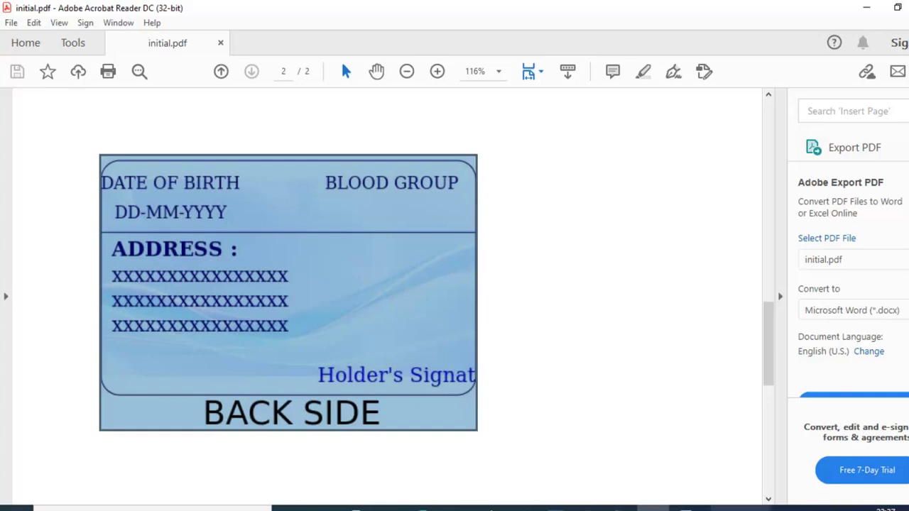
mouse_move(652, 507)
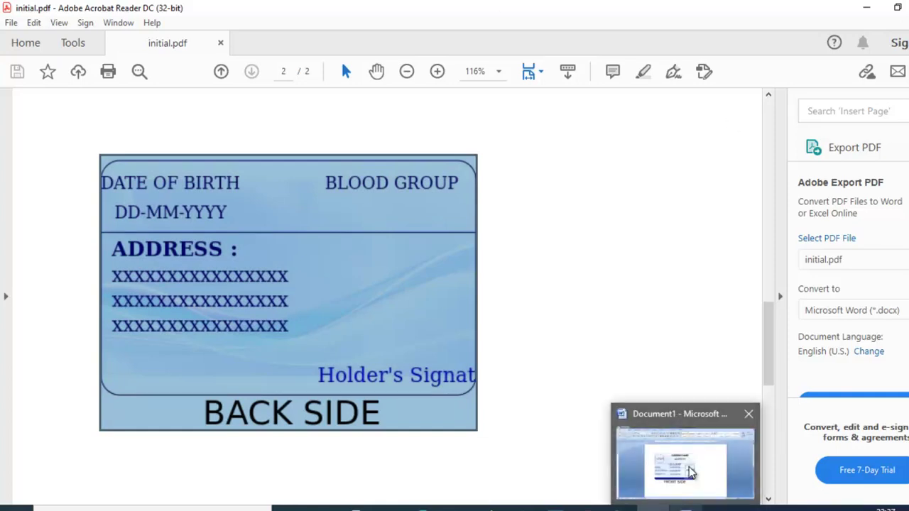
left_click(689, 476)
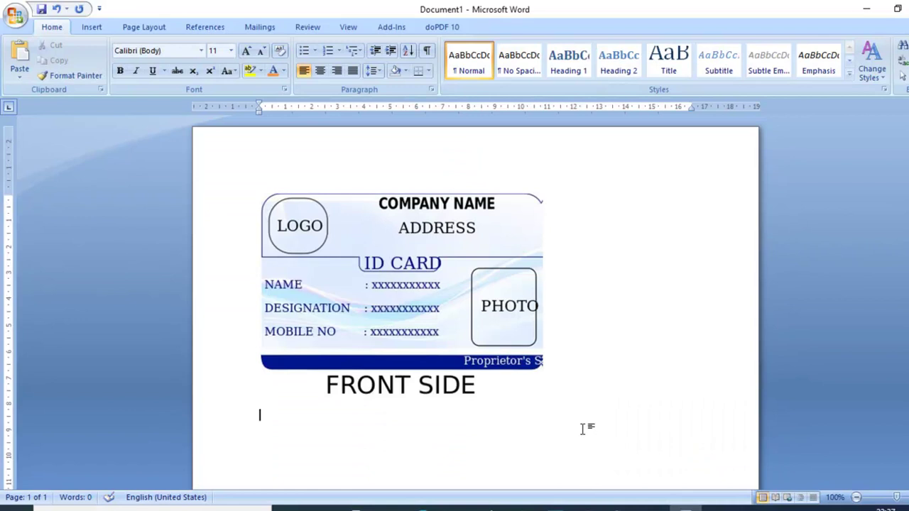
Step: Paste the back-side card image below the front-side card in Document1
key("ctrl+v")
scroll(558, 436, "up", 3)
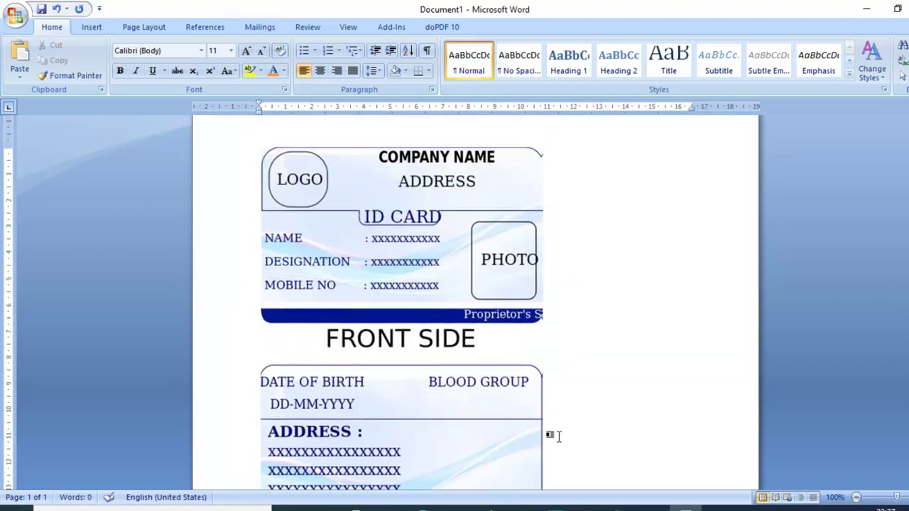
scroll(558, 436, "down", 3)
scroll(558, 436, "up", 1)
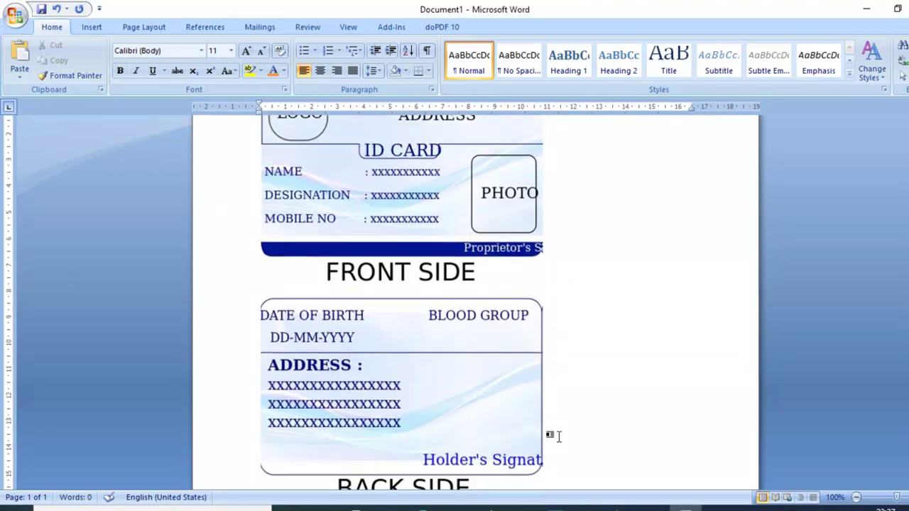
Step: Select the front and back card images in turn to check their placement on the page
left_click(438, 209)
left_click(385, 357)
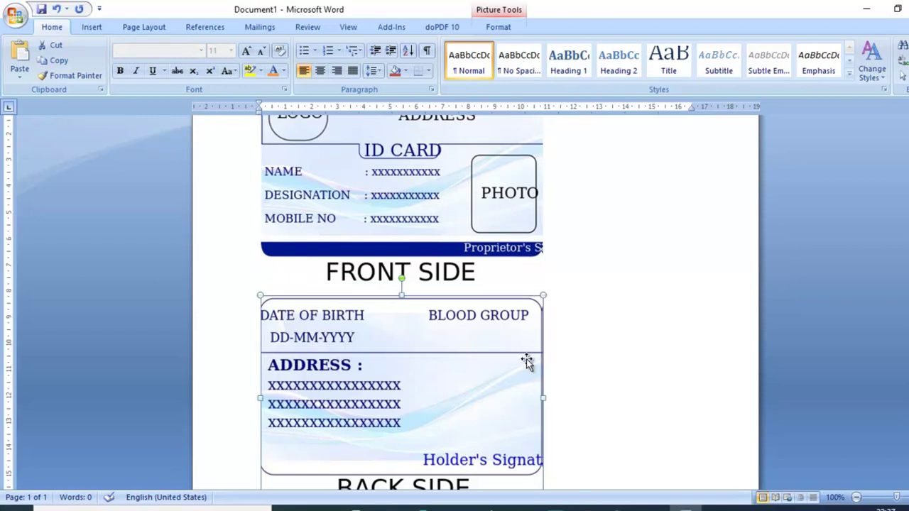
scroll(599, 376, "down", 5)
scroll(599, 375, "down", 2)
scroll(589, 375, "up", 6)
scroll(589, 375, "up", 3)
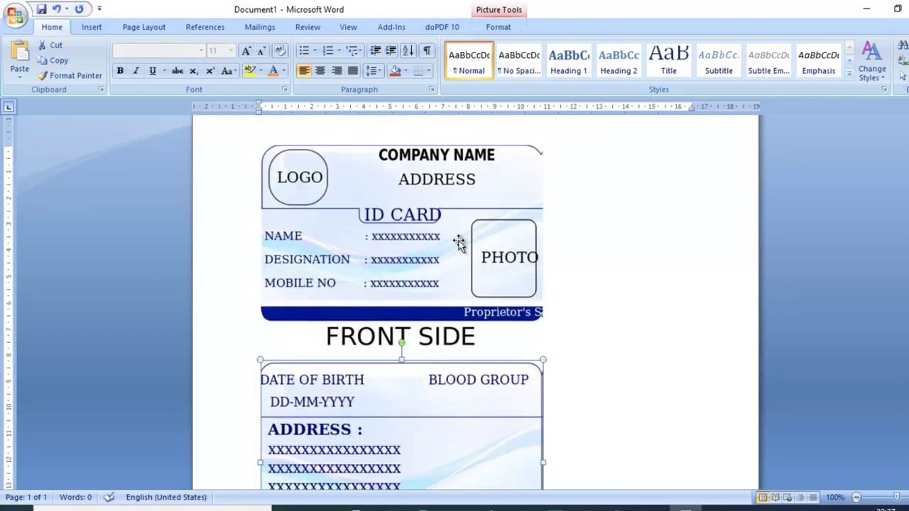
left_click(459, 242)
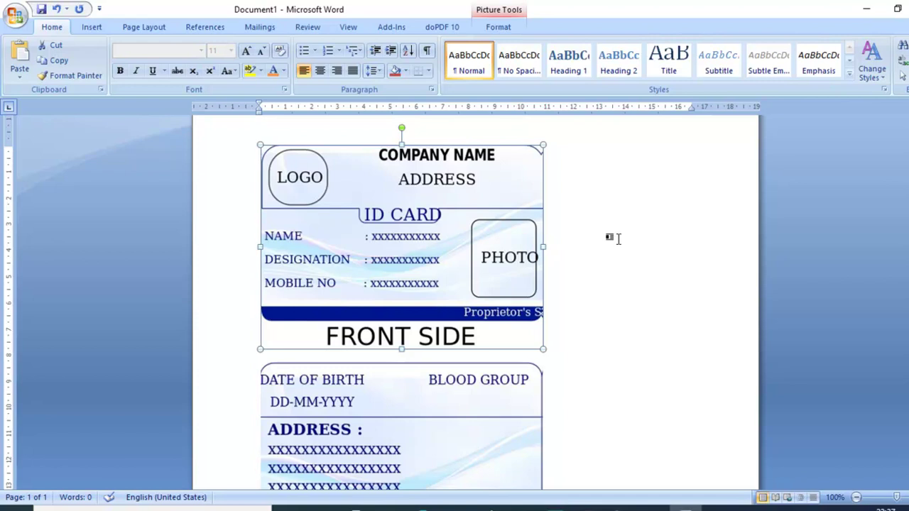
scroll(523, 278, "down", 1)
scroll(477, 307, "down", 3)
left_click(477, 307)
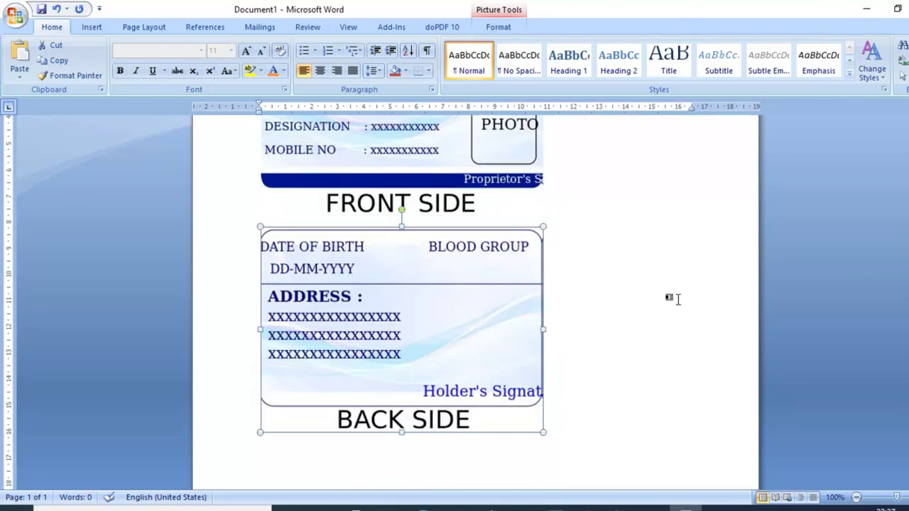
scroll(653, 310, "up", 4)
scroll(653, 311, "up", 1)
scroll(645, 308, "down", 4)
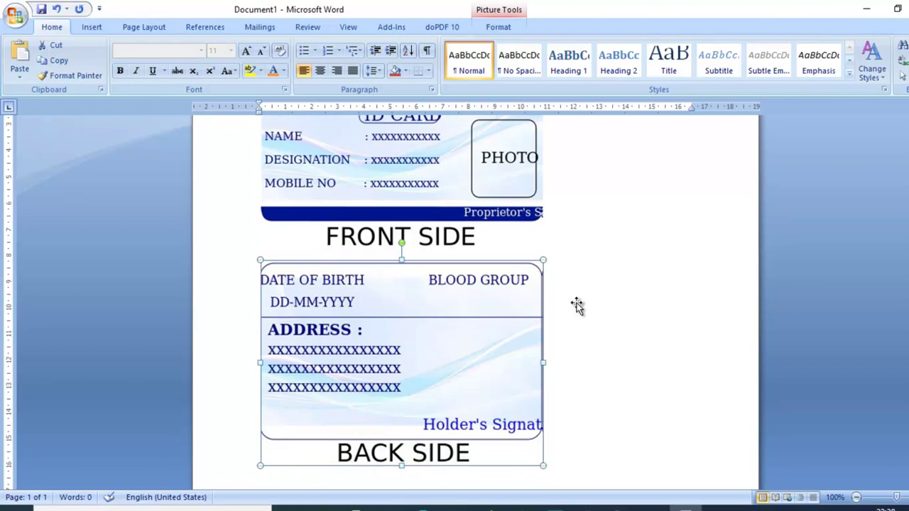
scroll(577, 306, "up", 2)
Step: Open Print Preview from the Office button's Print menu to see both card sides on one page
left_click(457, 248)
left_click(14, 13)
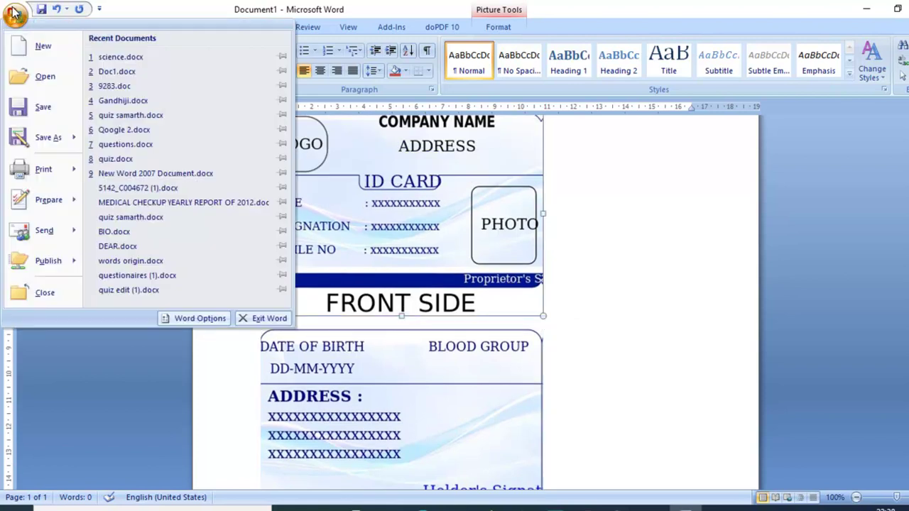
mouse_move(43, 170)
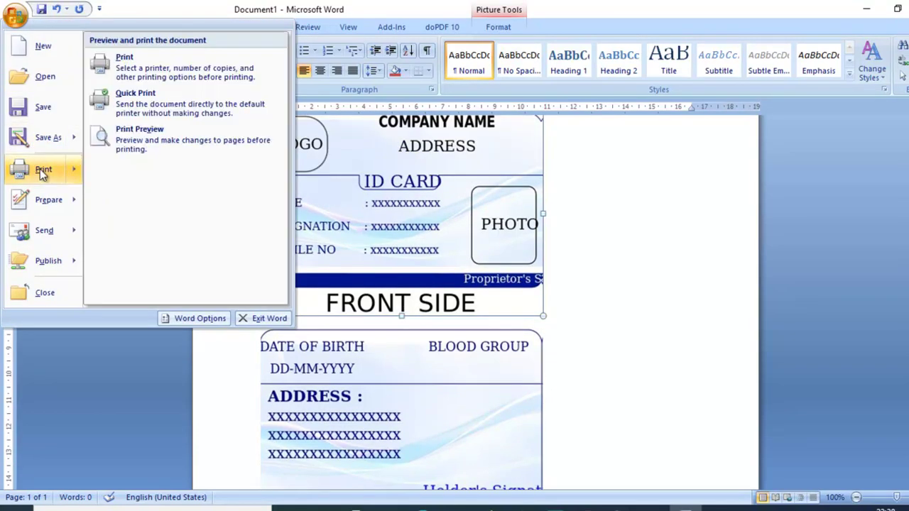
left_click(140, 148)
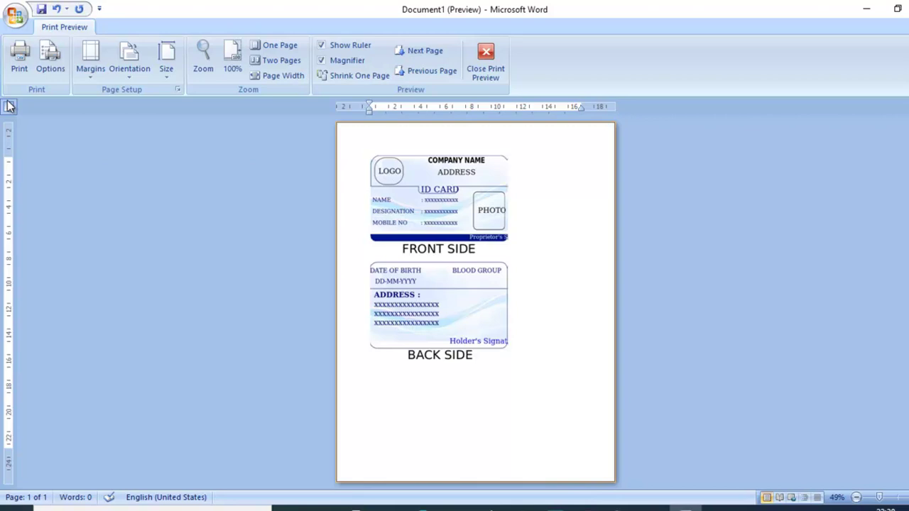
left_click(22, 71)
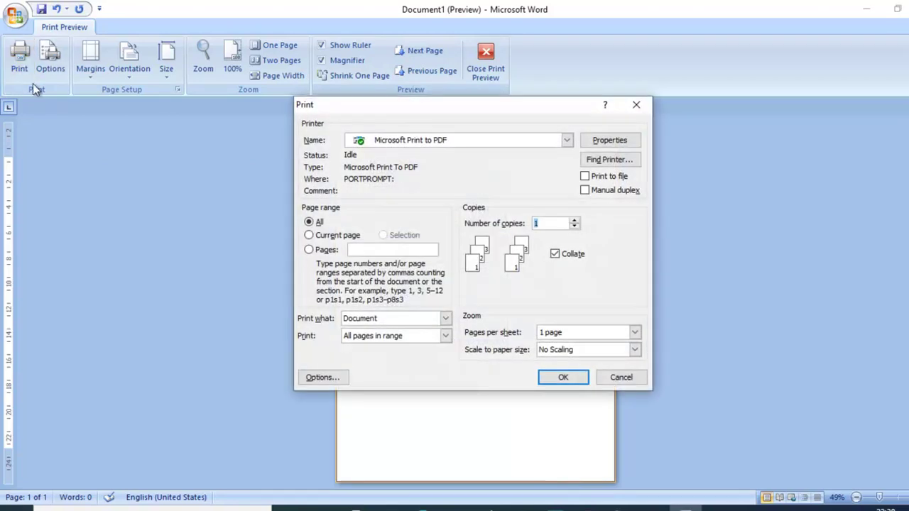
left_click(381, 141)
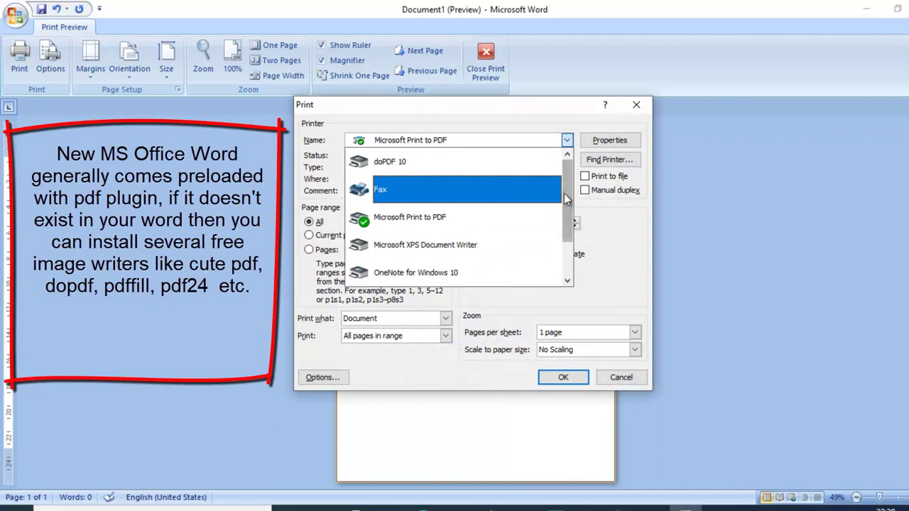
left_click_drag(566, 200, 569, 228)
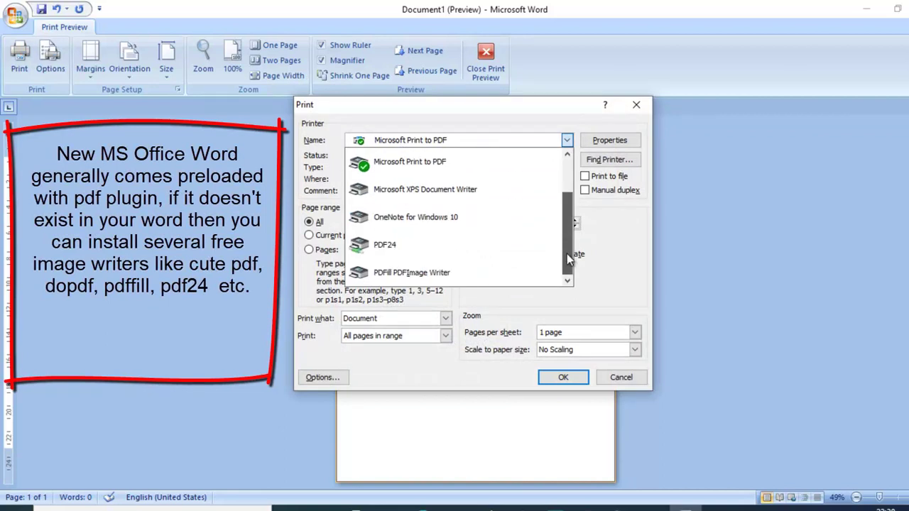
left_click_drag(566, 236, 564, 189)
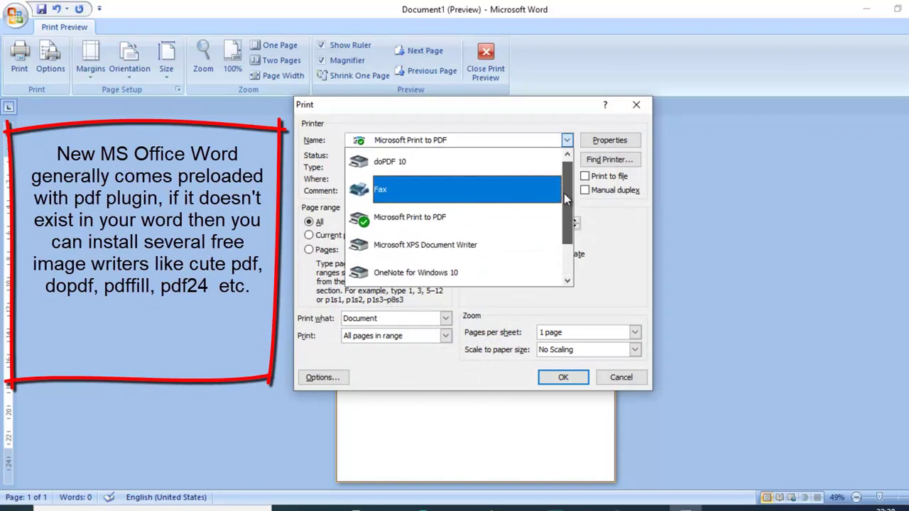
left_click(411, 223)
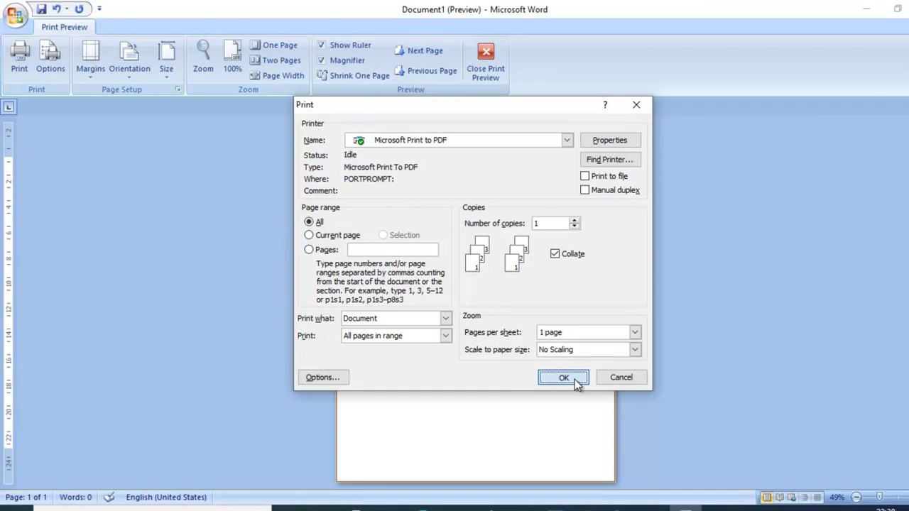
Step: Print the page to a PDF saved as final2 in the tutorial folder
left_click(575, 379)
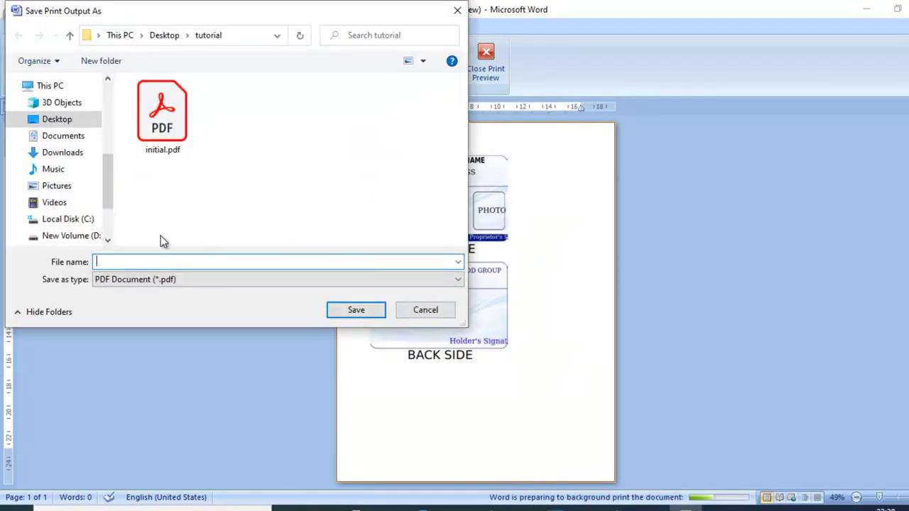
type("final")
type("2")
left_click(348, 309)
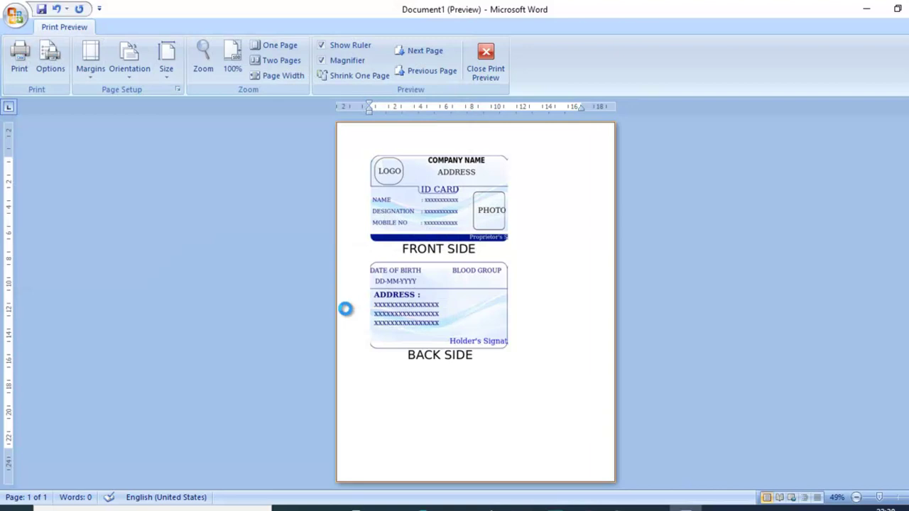
Step: Close Print Preview, exit Word without saving Document1, and open final2.pdf to check it
left_click(485, 71)
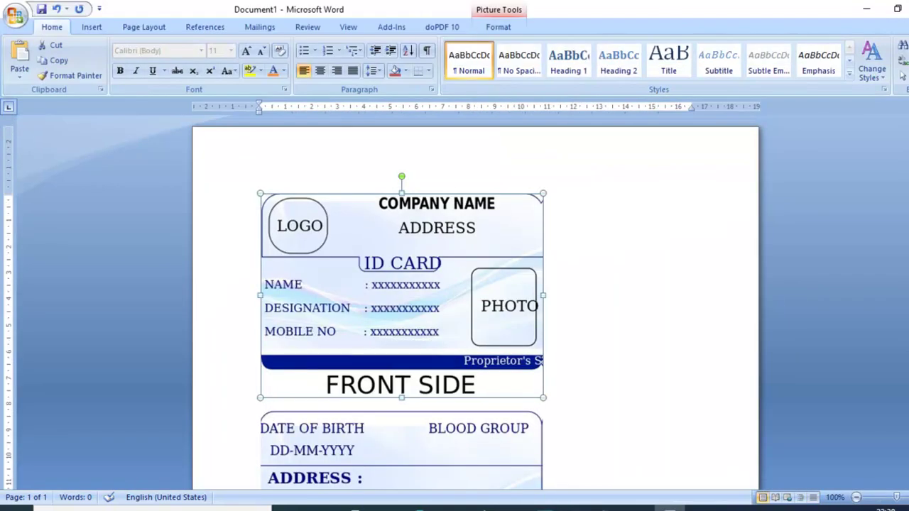
left_click(898, 8)
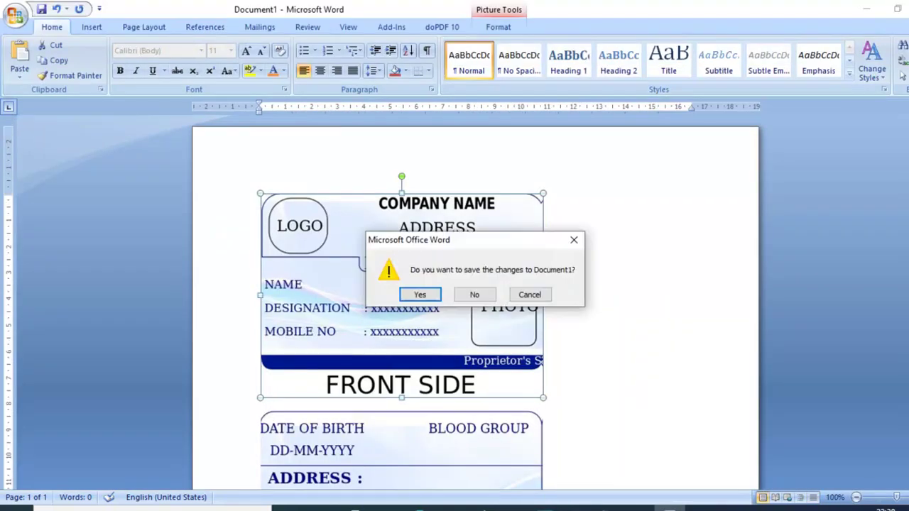
left_click(474, 295)
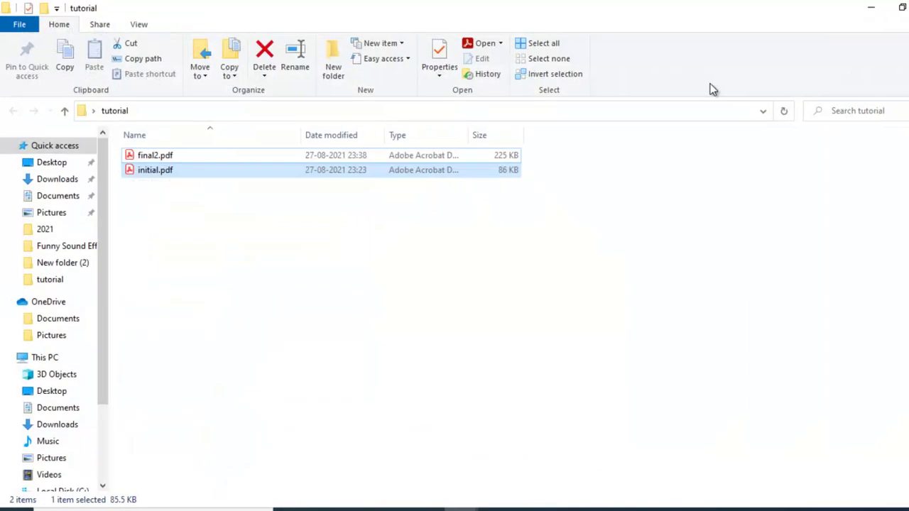
left_click(194, 210)
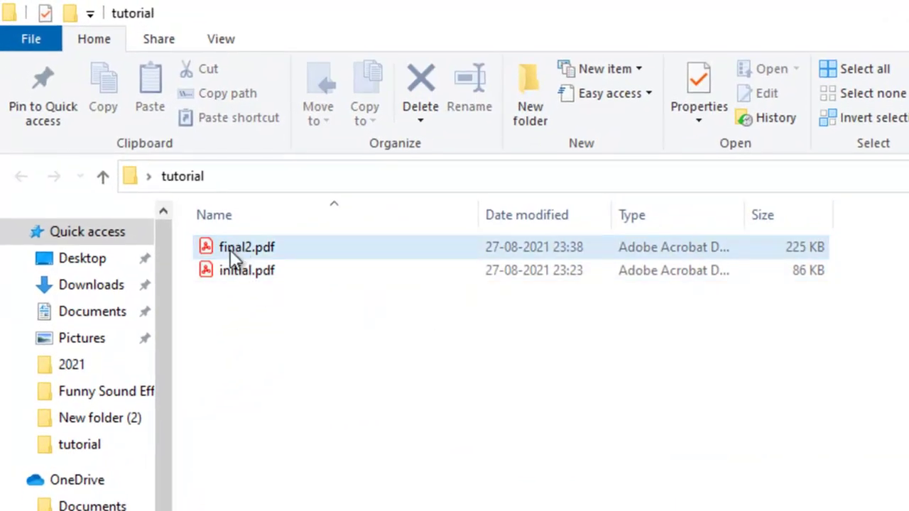
double_click(231, 249)
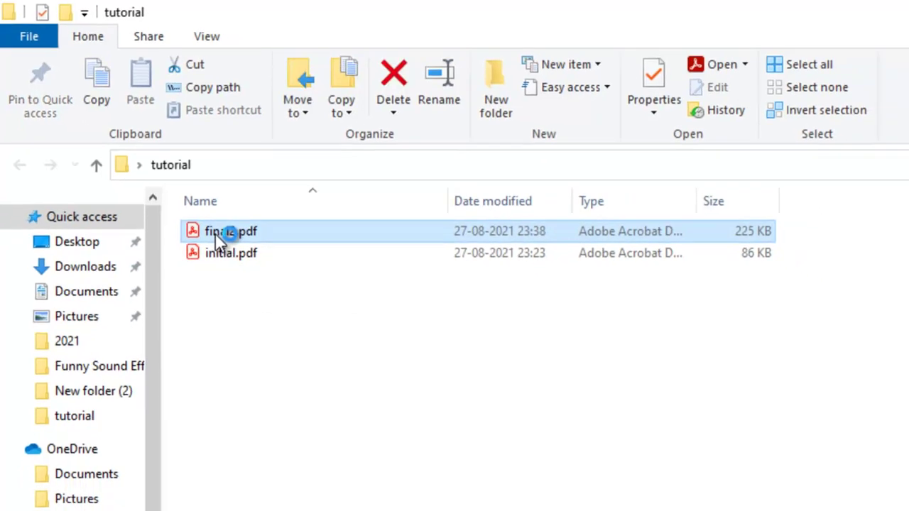
Step: Scroll through final2.pdf's single page to confirm the front card sits above the back card
scroll(515, 328, "down", 4)
scroll(514, 326, "down", 2)
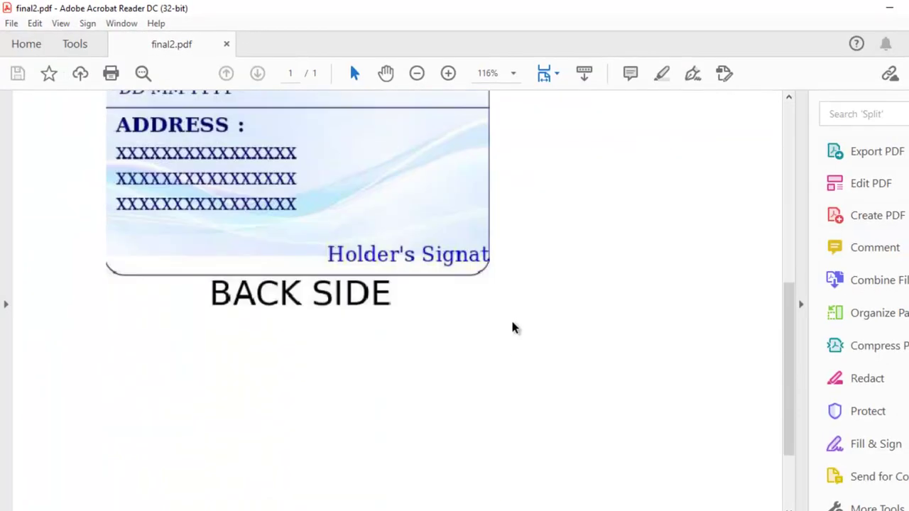
scroll(513, 327, "up", 4)
scroll(497, 323, "up", 1)
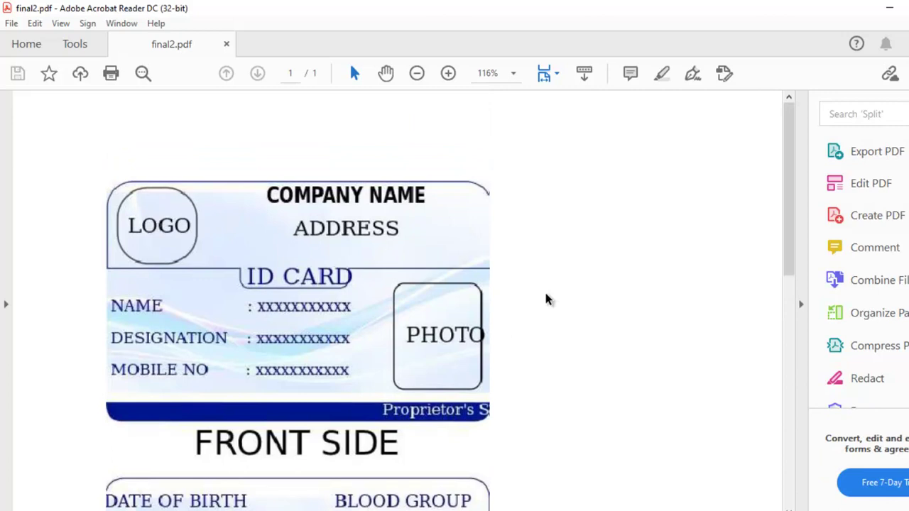
scroll(544, 299, "down", 2)
scroll(544, 298, "down", 2)
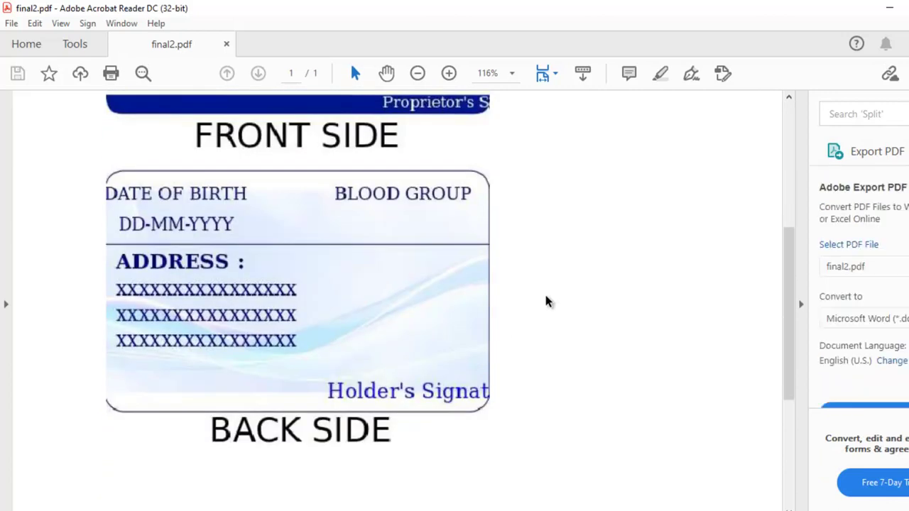
scroll(545, 298, "down", 1)
scroll(545, 299, "up", 2)
scroll(545, 298, "up", 2)
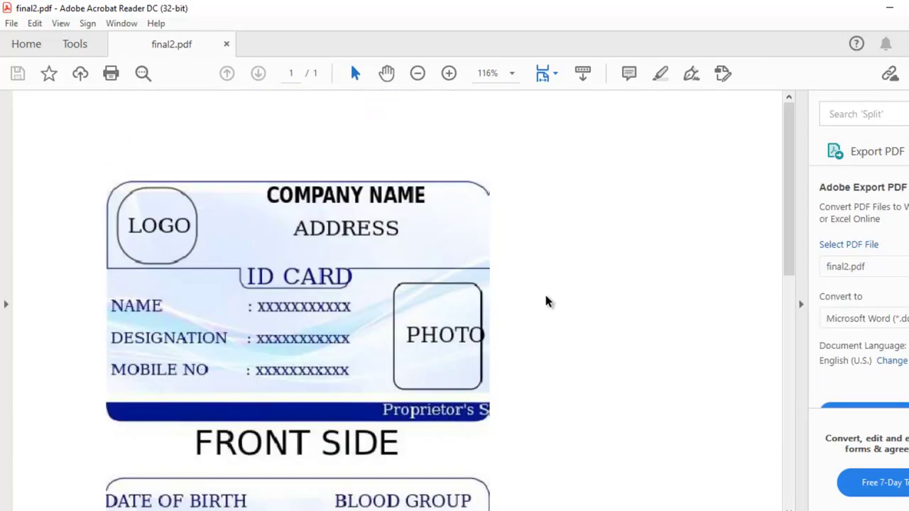
scroll(545, 302, "down", 3)
scroll(546, 302, "down", 2)
scroll(546, 302, "up", 5)
scroll(545, 302, "down", 2)
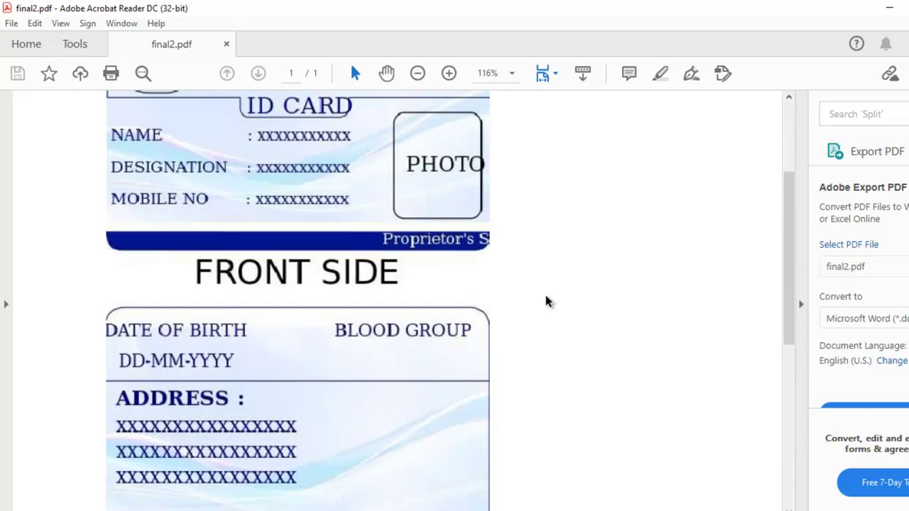
scroll(546, 301, "down", 2)
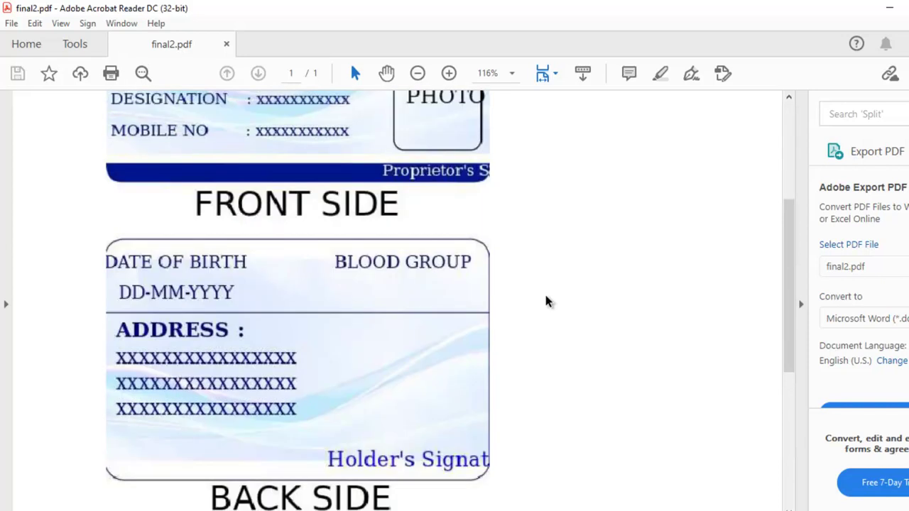
scroll(546, 302, "up", 3)
scroll(545, 302, "down", 3)
scroll(545, 302, "down", 5)
scroll(545, 302, "down", 5)
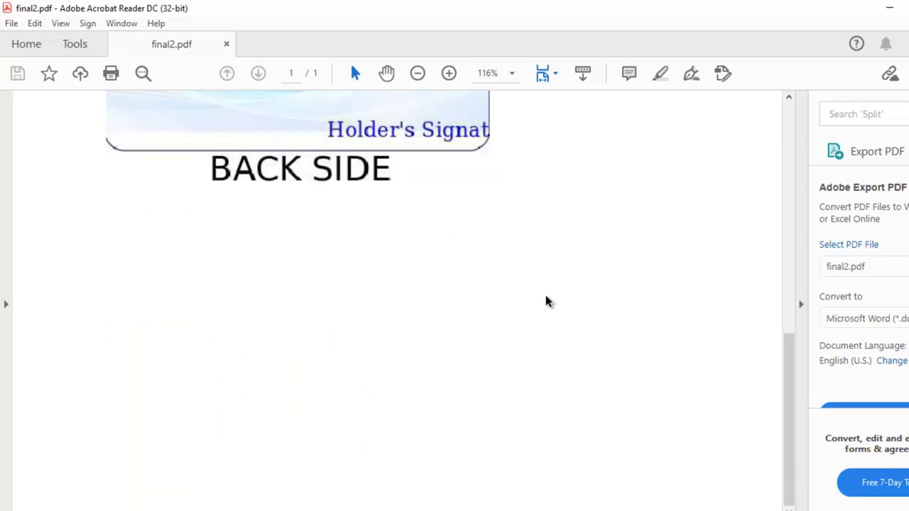
scroll(546, 301, "up", 7)
scroll(546, 302, "up", 6)
scroll(545, 302, "up", 4)
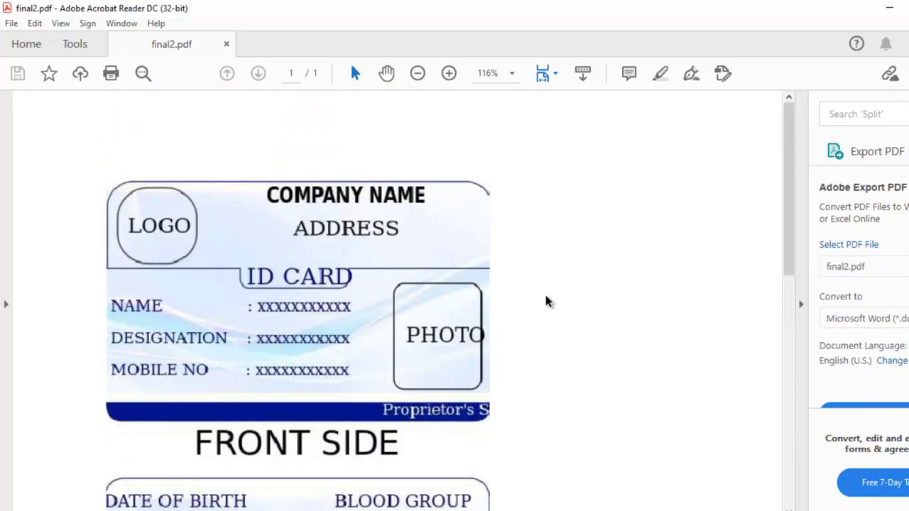
scroll(545, 302, "down", 1)
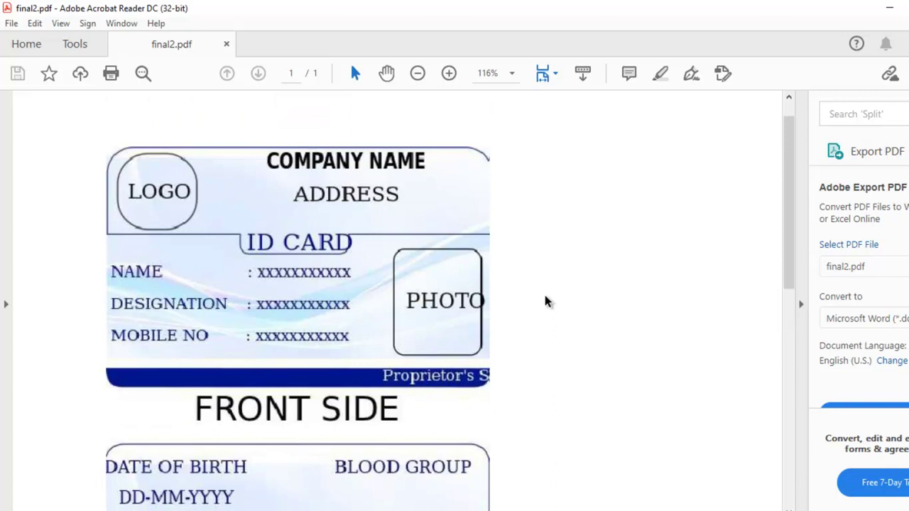
scroll(544, 300, "down", 5)
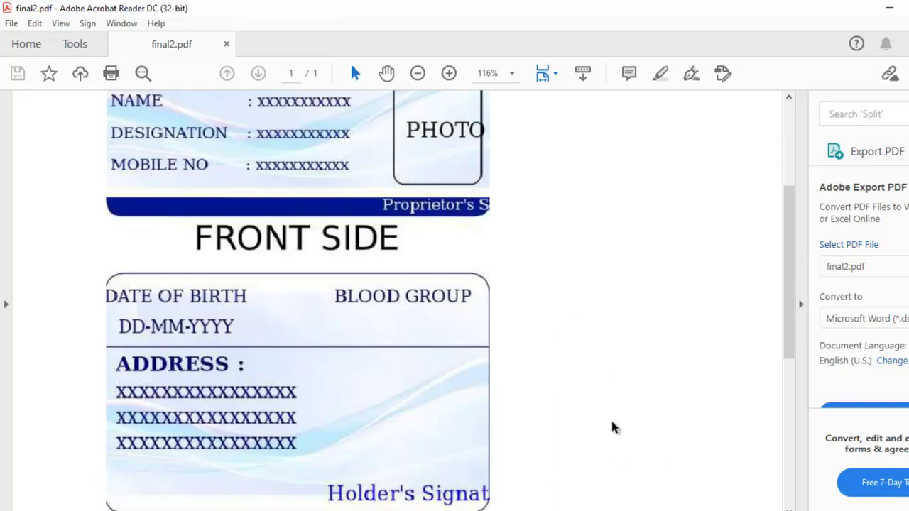